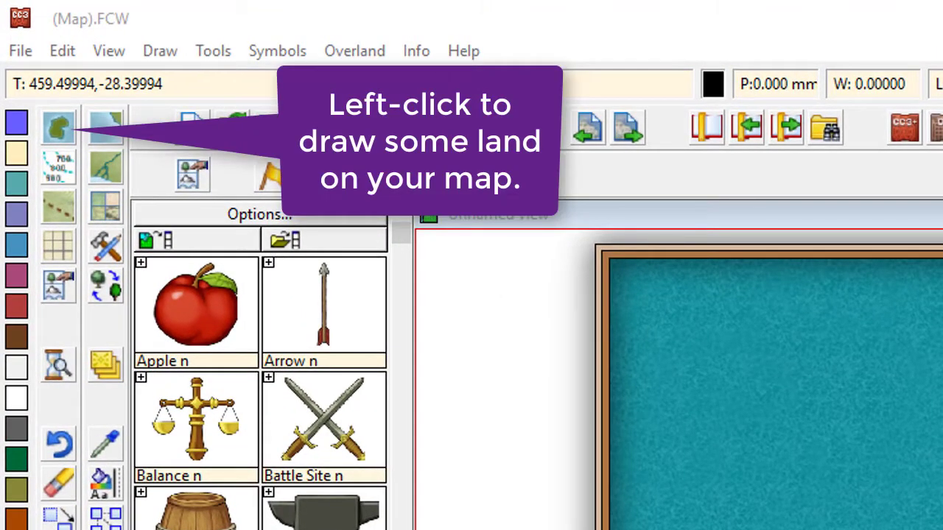
Draw a fractal land polygon from the top-left down to the bottom edge and back to its start.
click(70, 128)
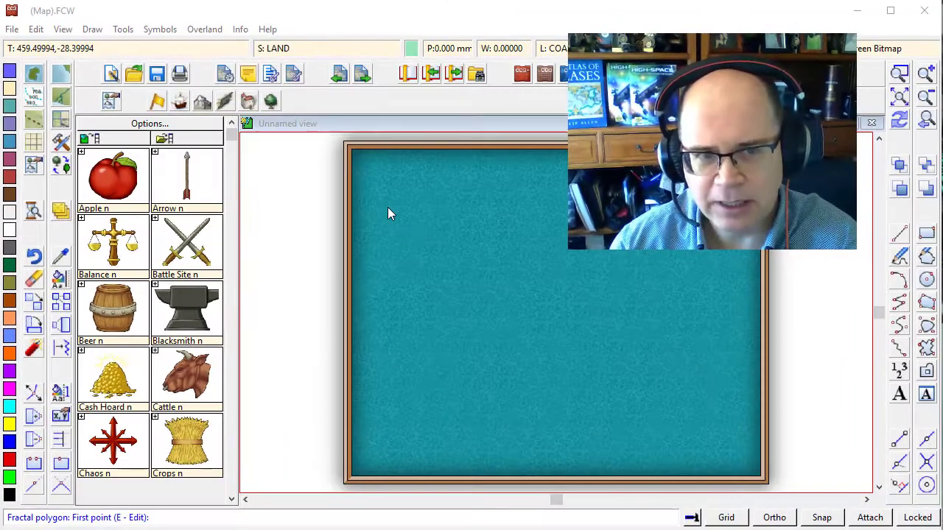
click(340, 194)
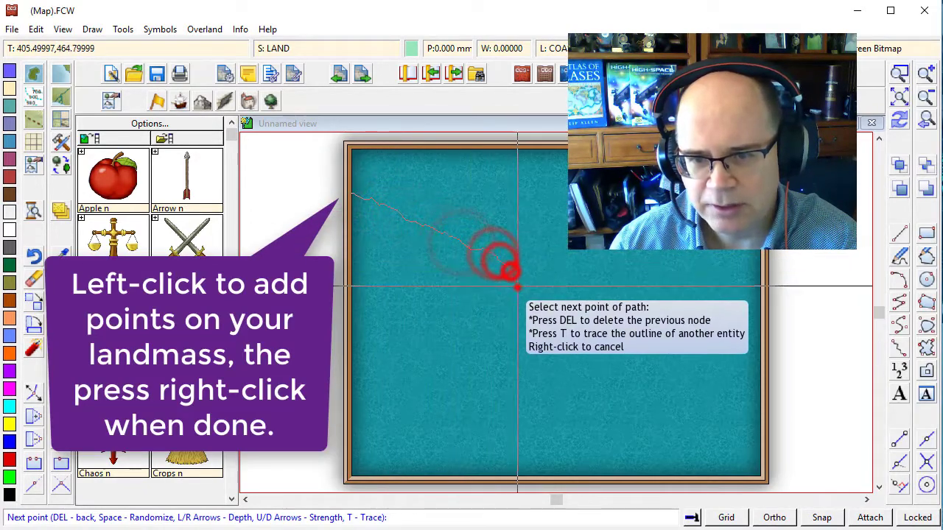
click(505, 265)
click(548, 377)
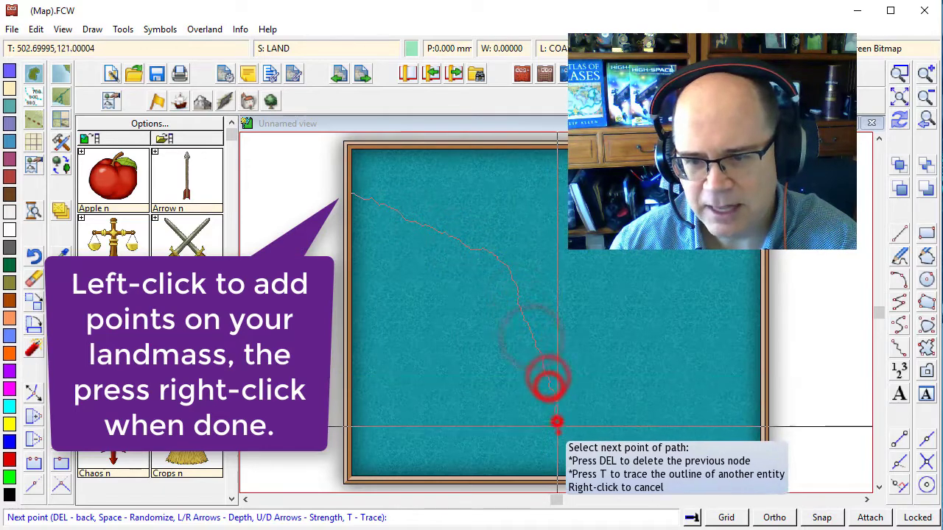
click(562, 489)
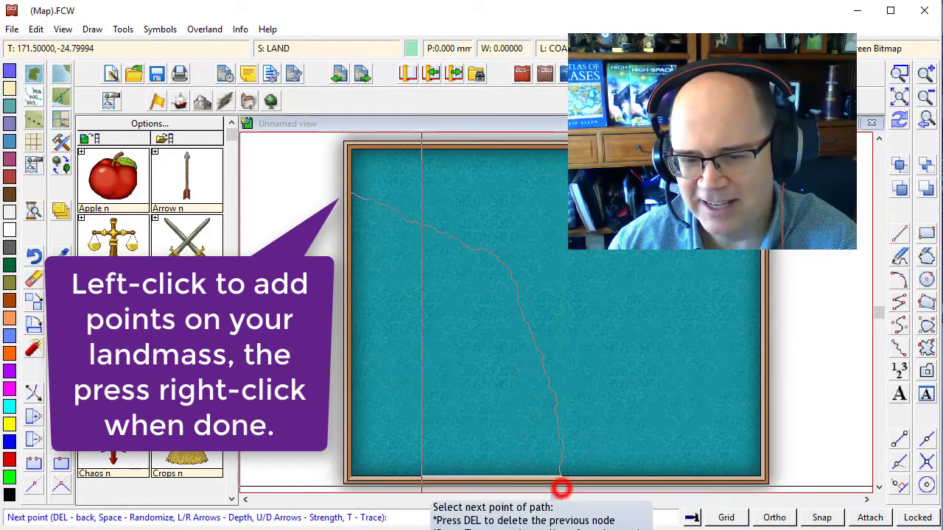
click(329, 487)
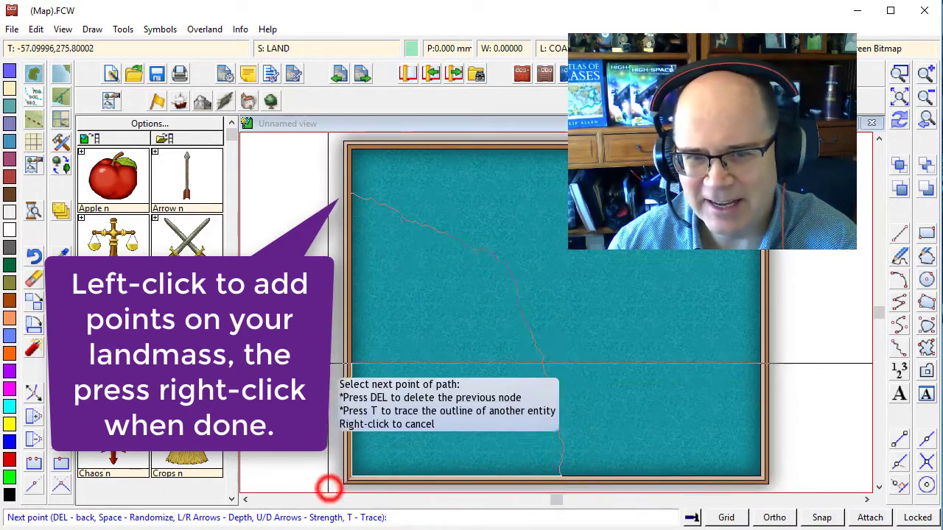
click(337, 196)
right_click(335, 195)
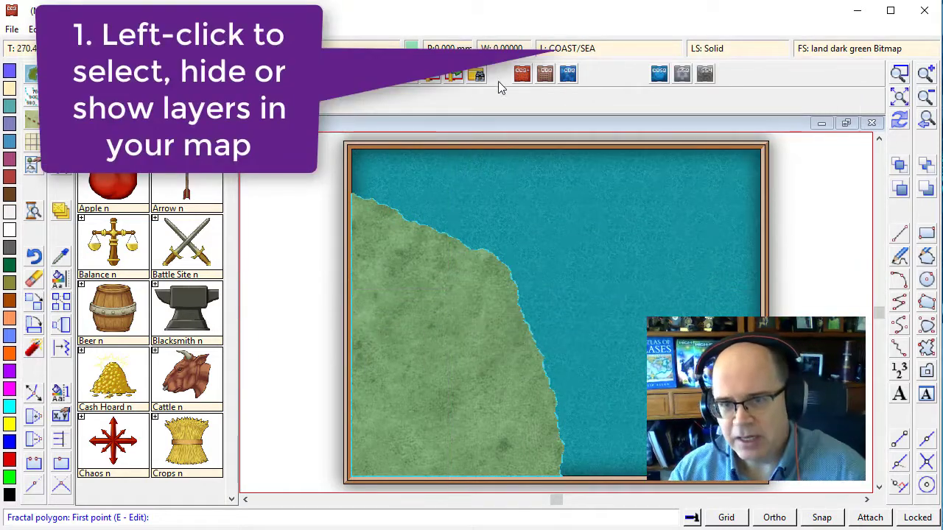
Make COAST/SEA the current layer and hide all other layers.
click(567, 48)
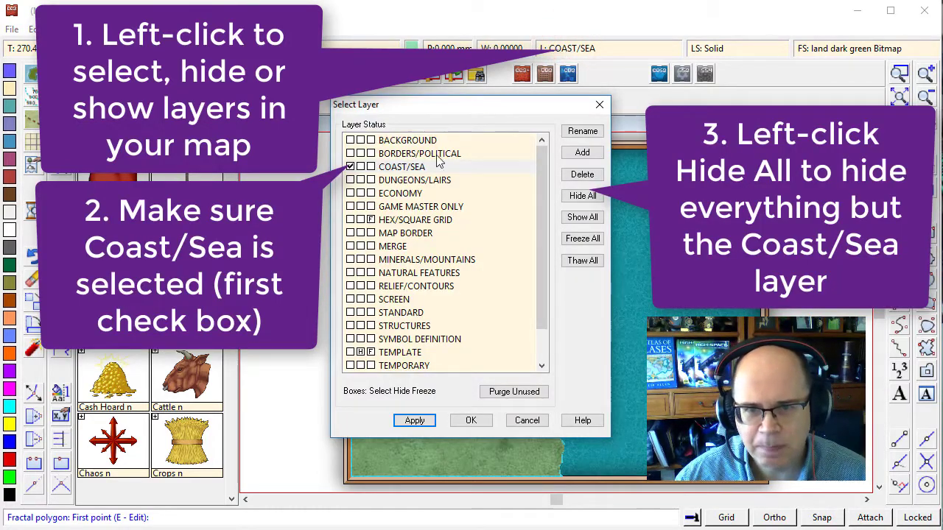
click(399, 168)
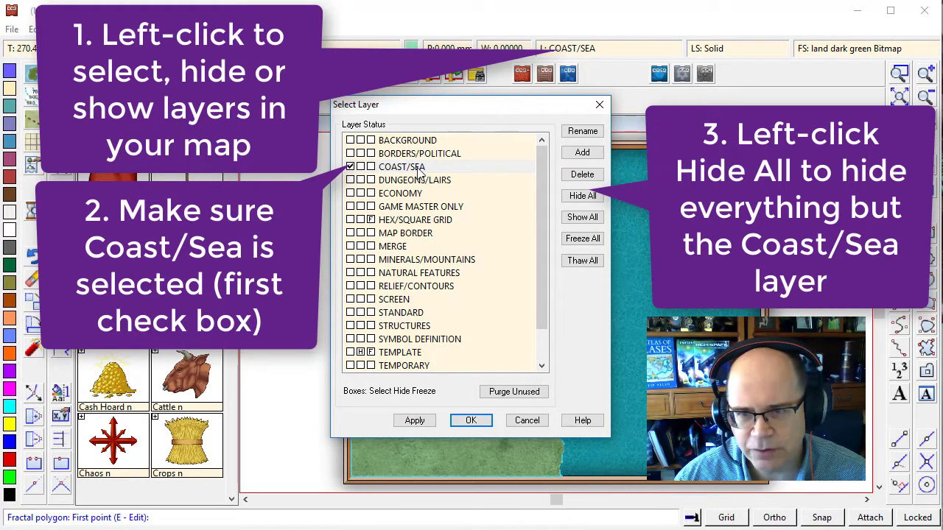
click(582, 195)
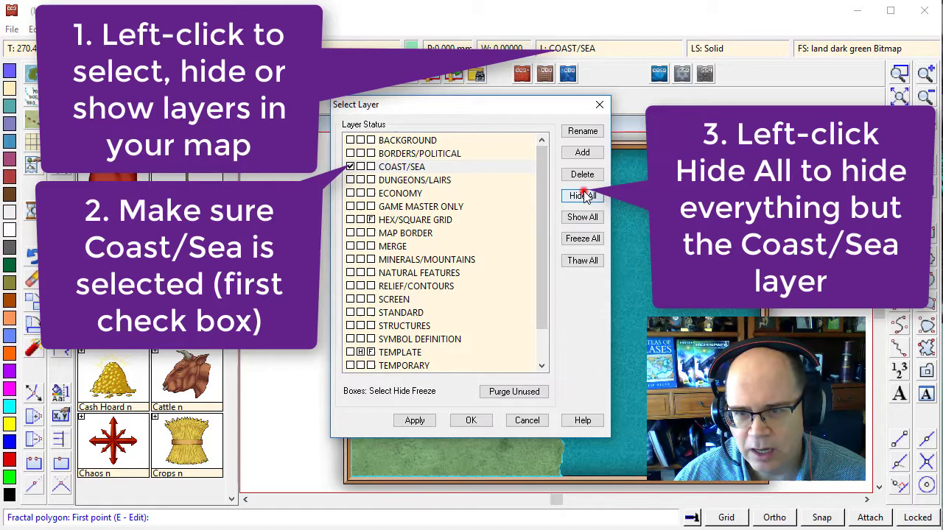
click(470, 420)
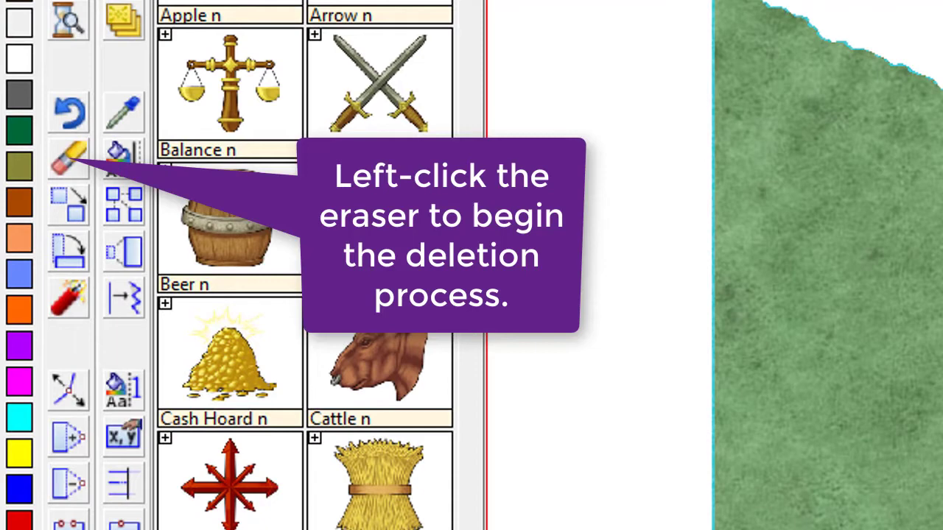
Pick the landmass for erasing and set the selection filters to combine as And (Both).
click(69, 166)
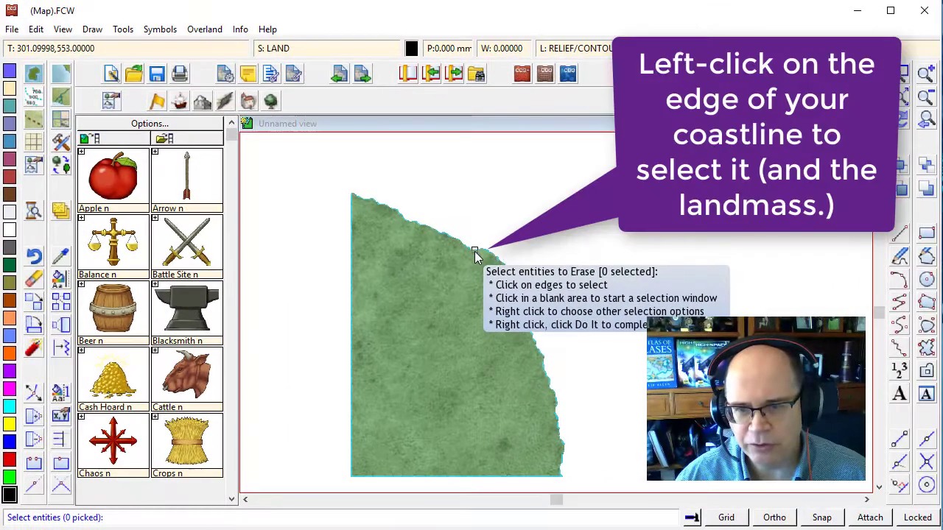
click(909, 118)
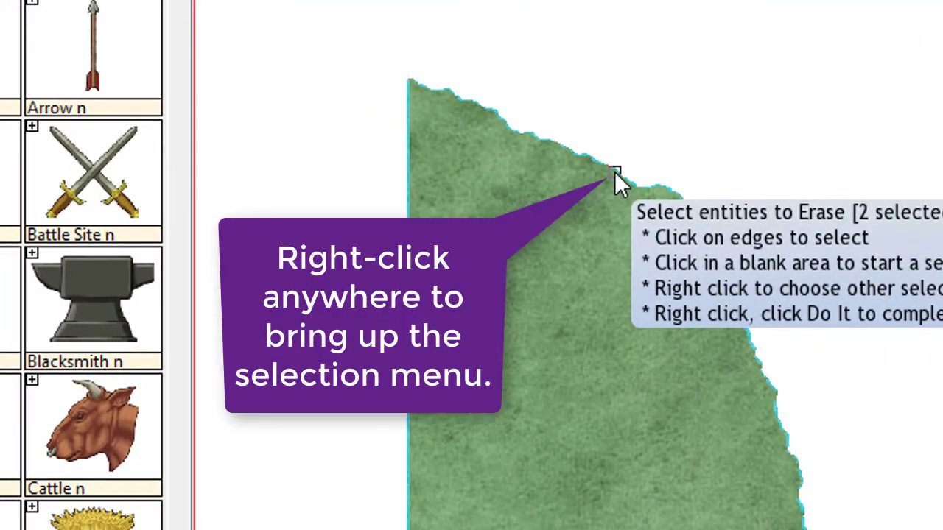
right_click(614, 172)
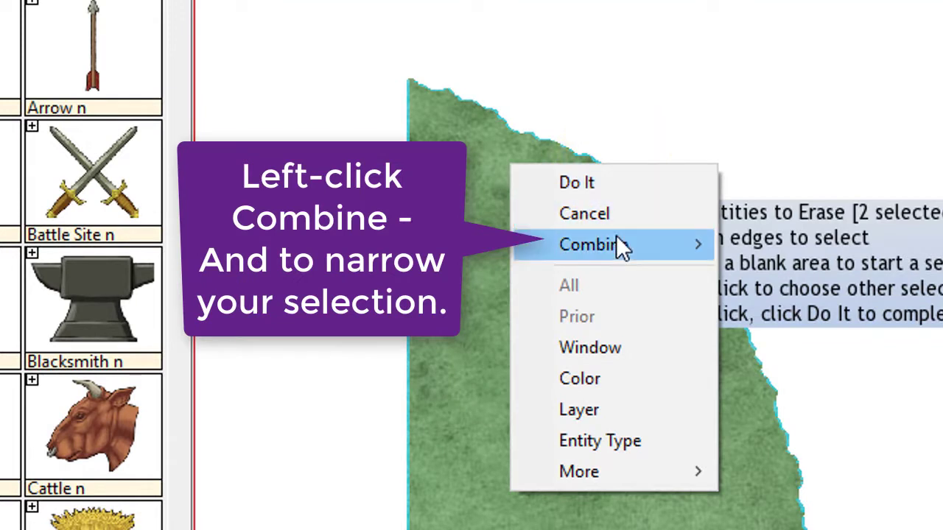
click(619, 245)
click(782, 241)
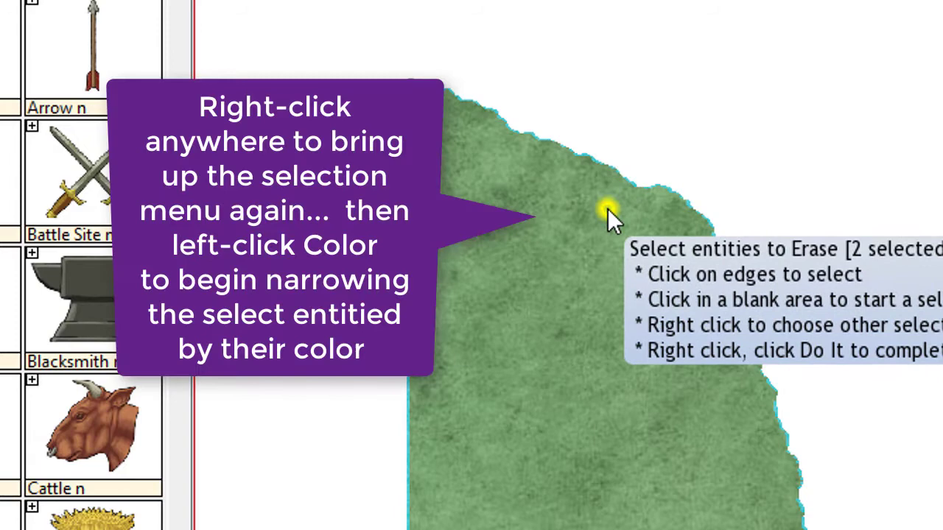
Filter the selection to colour 70, erase the cyan coastline, and redraw the map.
right_click(607, 209)
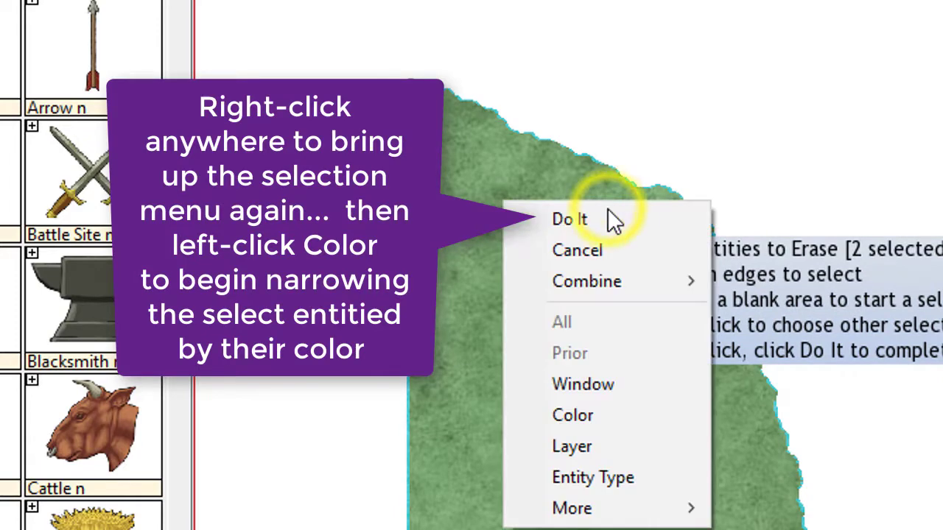
click(623, 414)
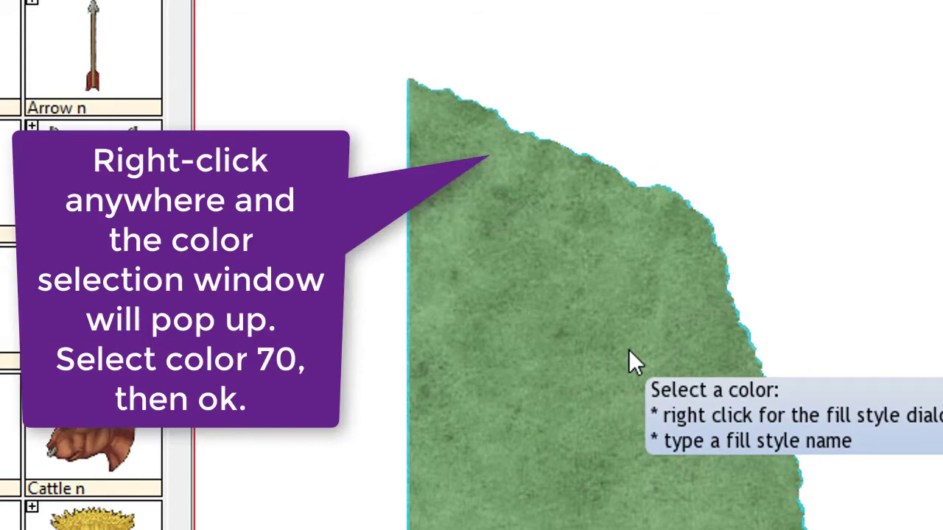
right_click(630, 351)
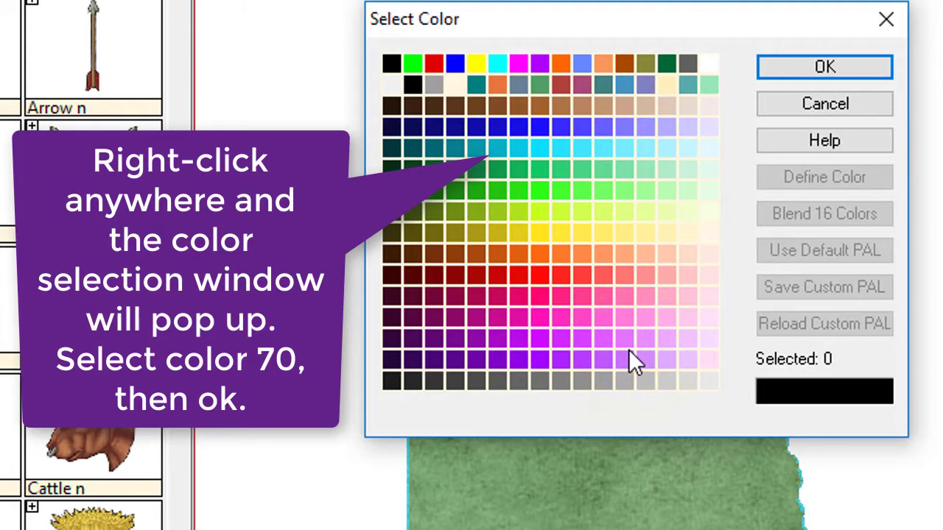
click(516, 153)
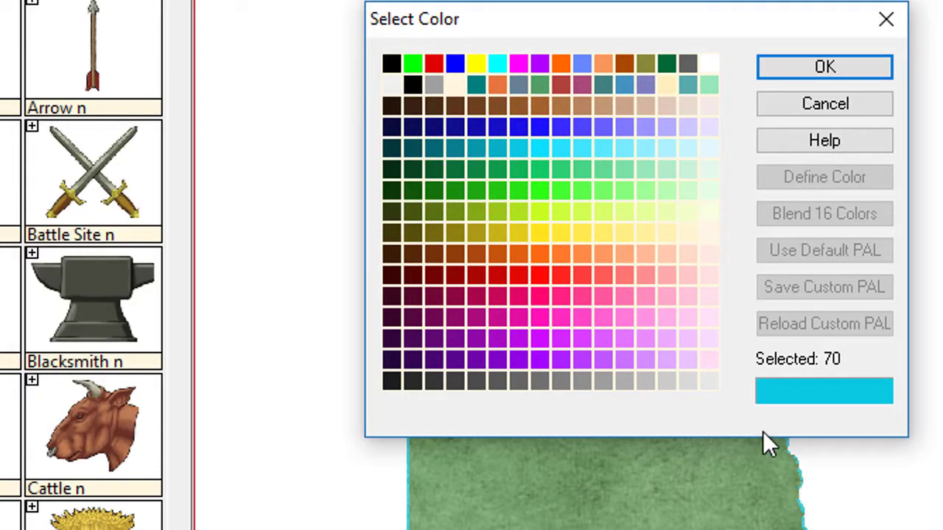
click(816, 67)
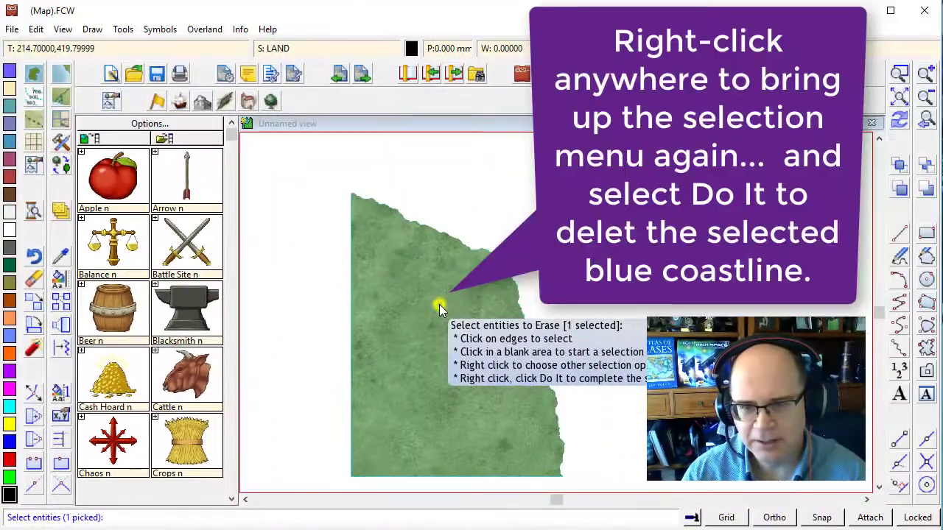
right_click(515, 266)
click(514, 269)
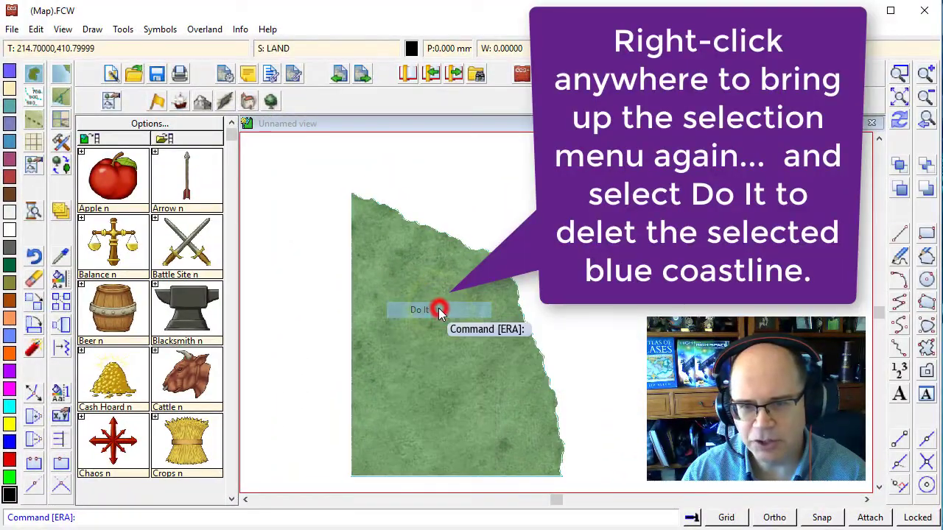
click(898, 120)
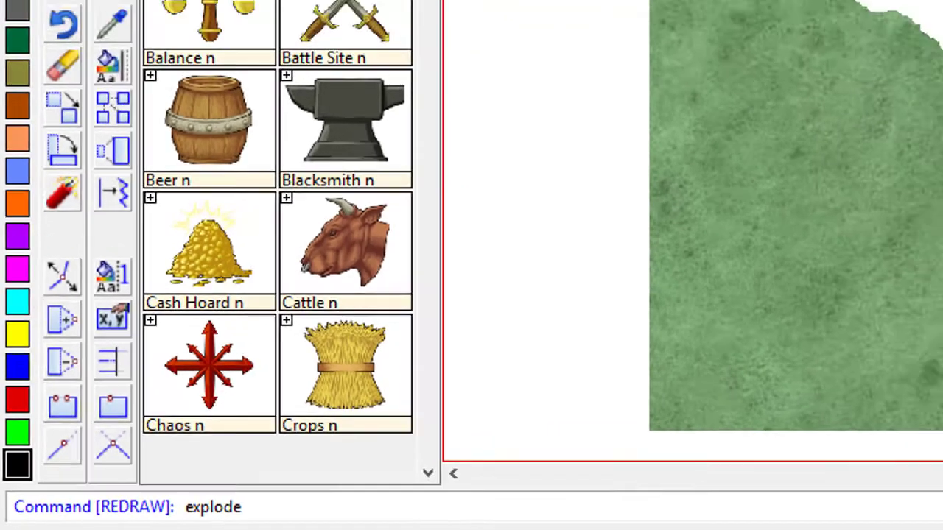
Run EXPLODE on the green landmass, leaving only its thin light-blue outline.
key(Return)
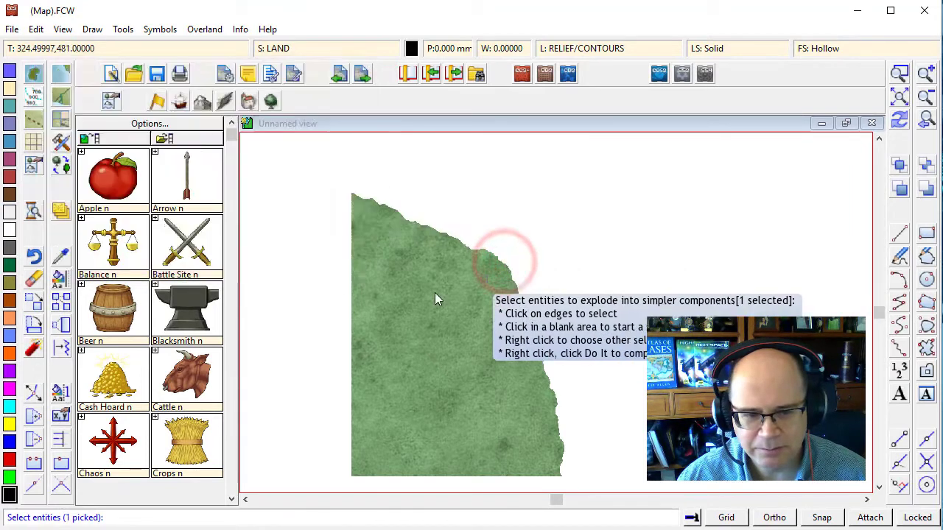
right_click(378, 344)
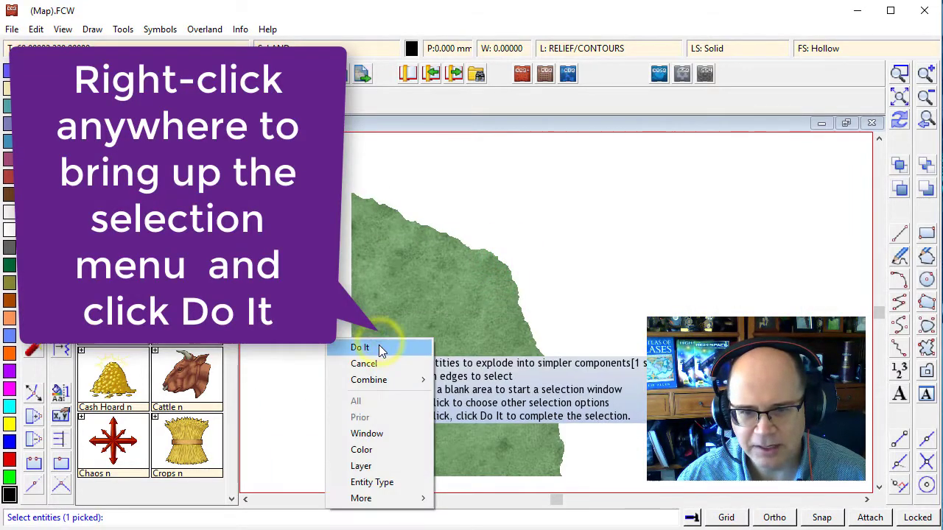
click(378, 347)
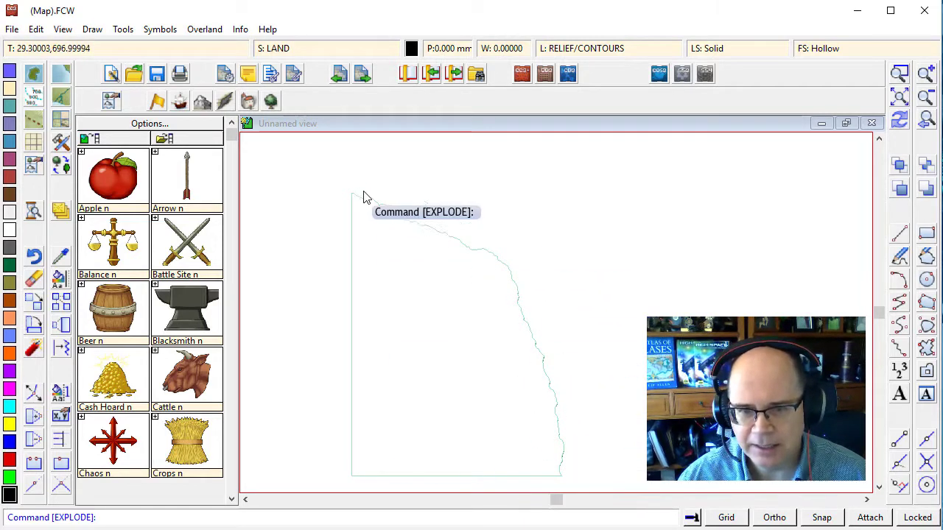
Zoom in on the coastline and break the outline where the peninsula will attach.
click(900, 73)
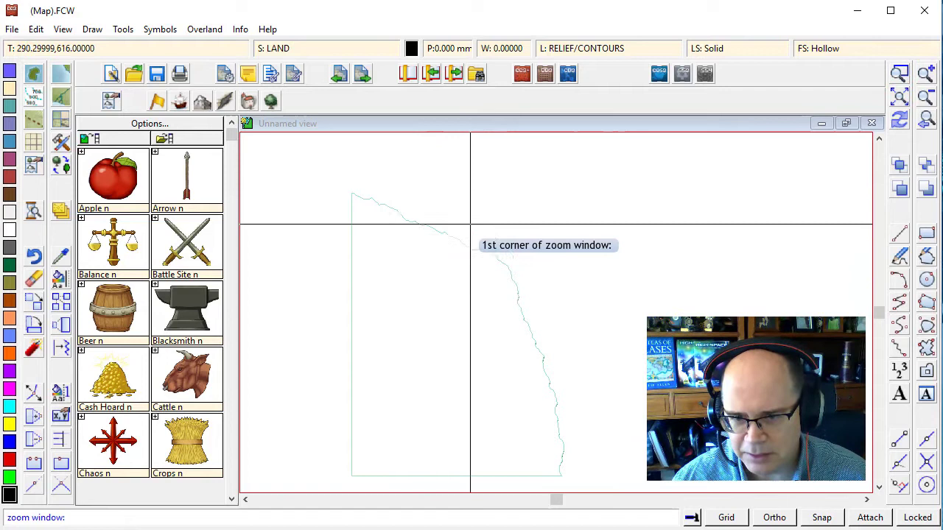
click(467, 219)
click(565, 341)
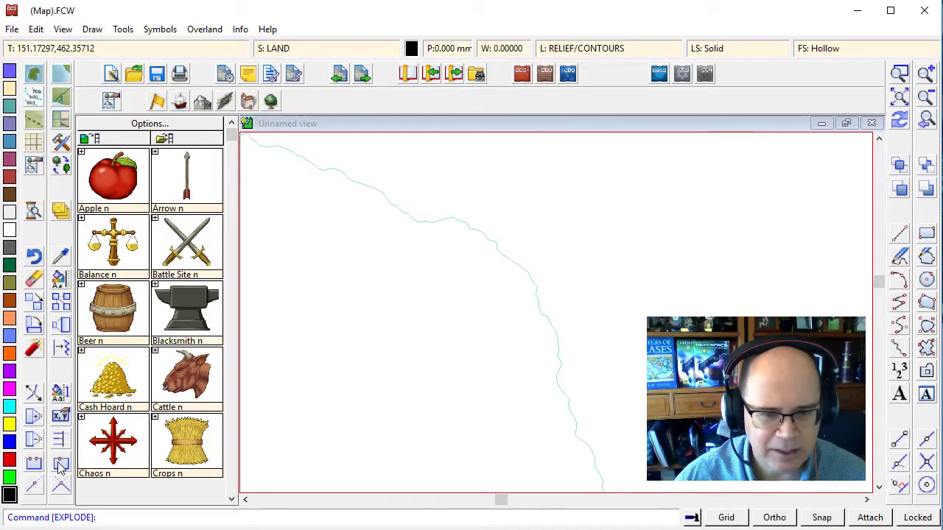
click(33, 463)
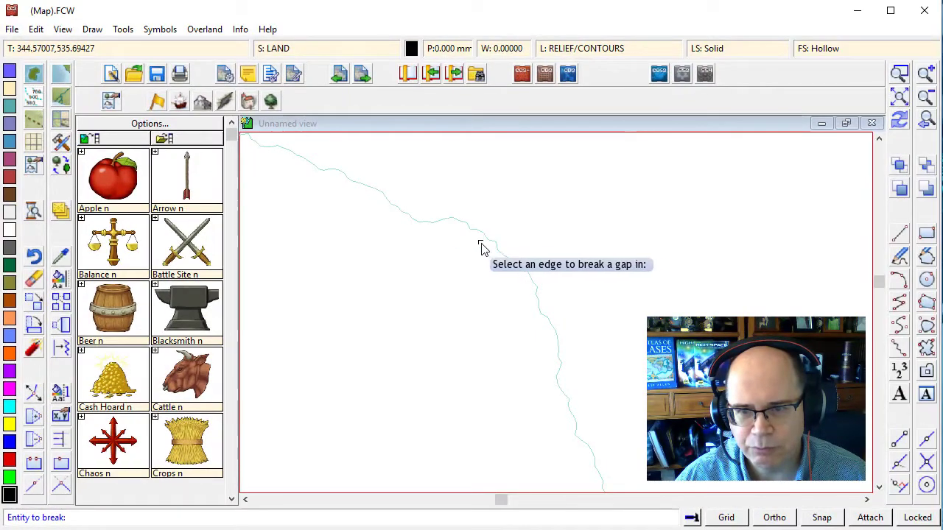
click(494, 247)
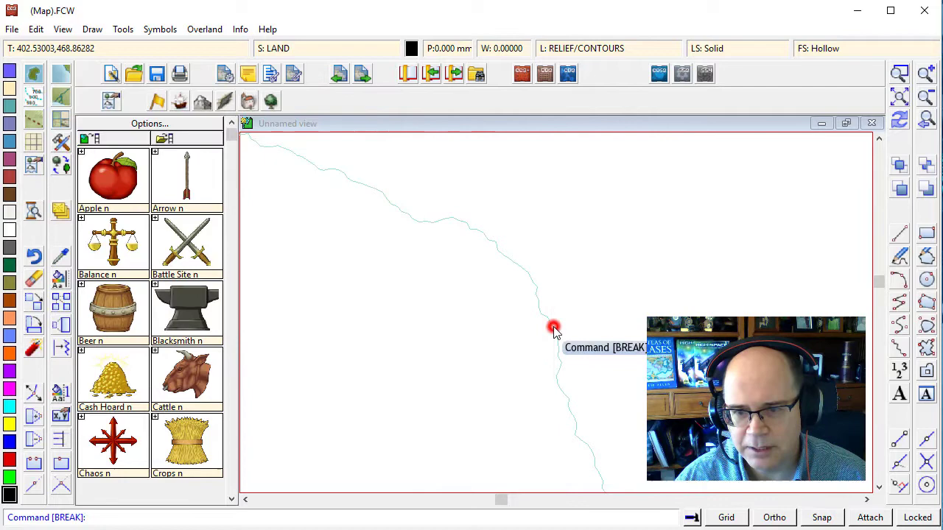
Start erasing and pick the individual coastline pieces in the middle stretch.
click(33, 279)
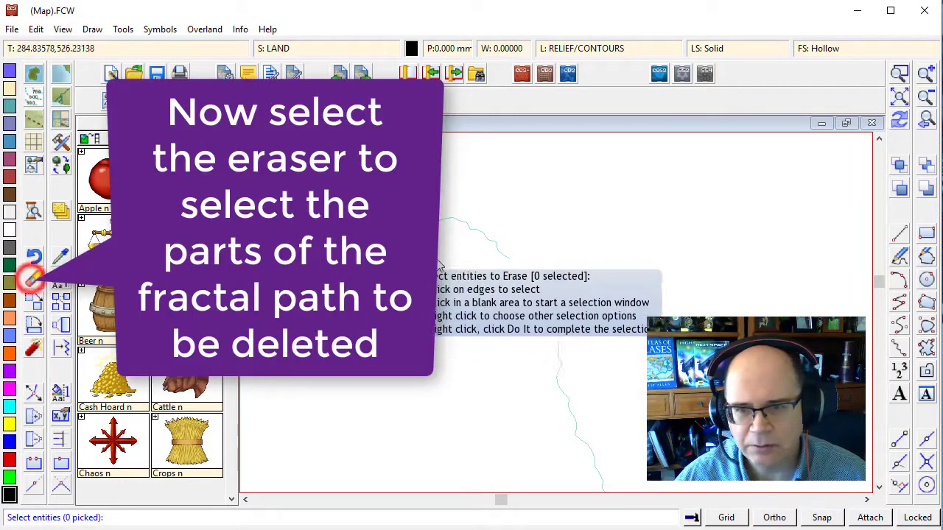
click(500, 254)
click(505, 256)
click(508, 256)
click(507, 257)
click(508, 258)
click(511, 265)
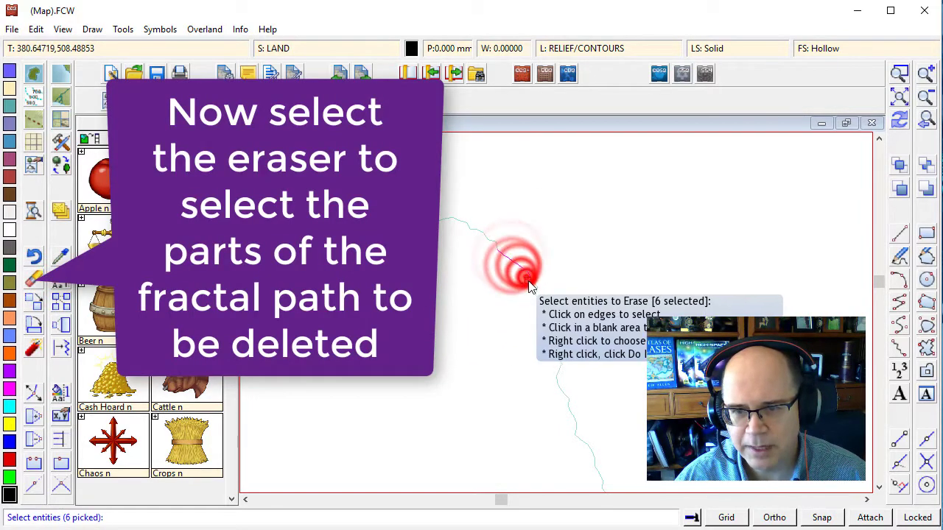
click(521, 272)
click(524, 267)
Window-select the remaining pieces, 25 in total, and erase them.
click(483, 214)
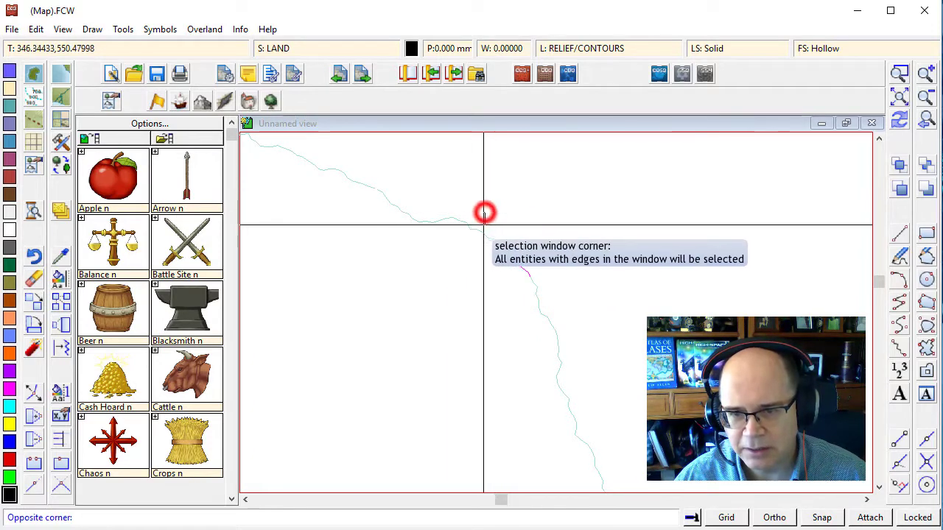
click(469, 260)
click(442, 201)
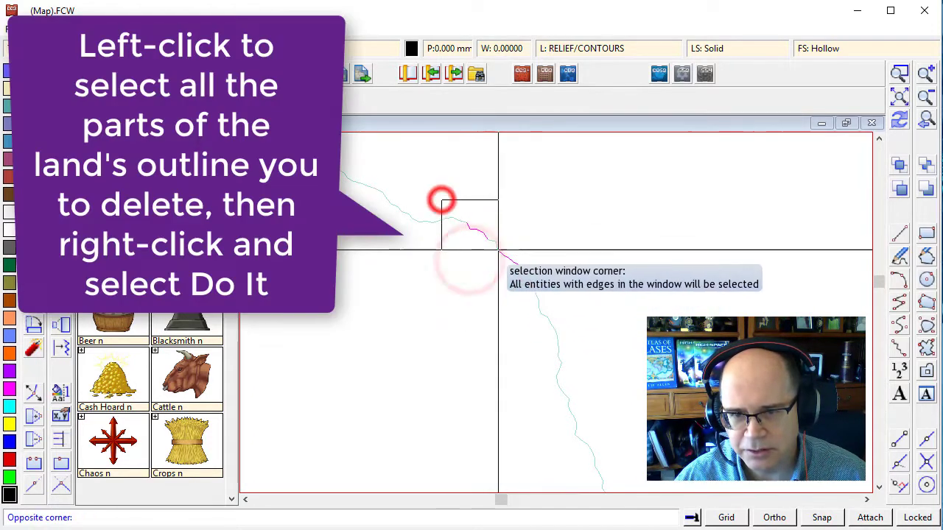
click(503, 257)
click(561, 302)
click(501, 252)
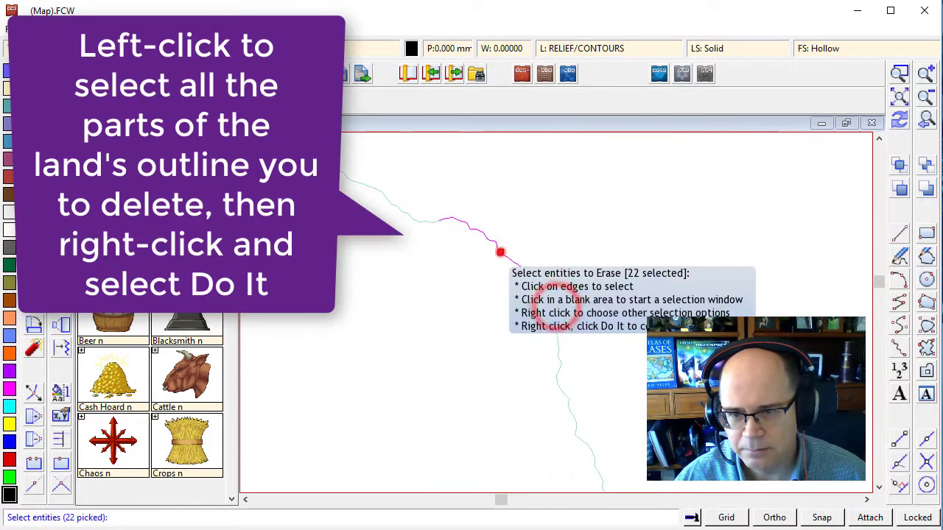
click(507, 282)
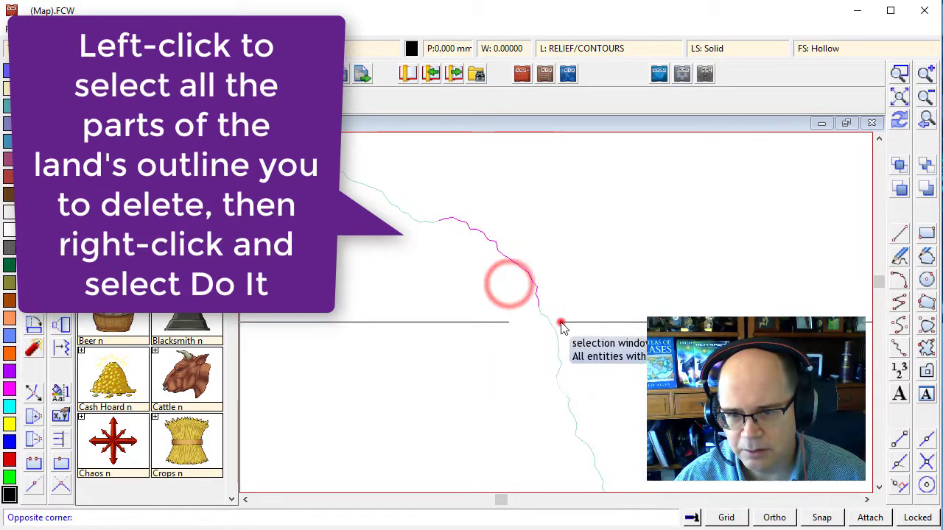
click(558, 321)
right_click(505, 263)
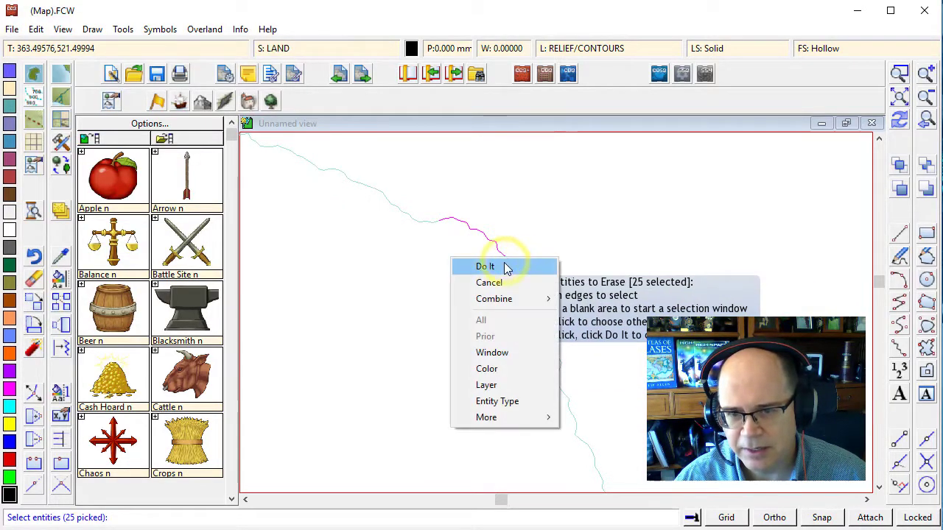
click(505, 267)
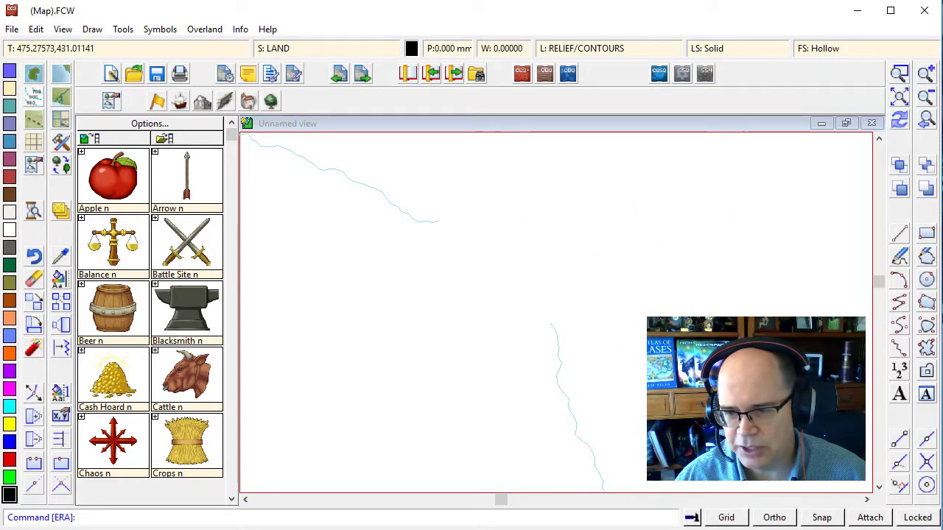
Set COAST/SEA as the current layer and zoom in on the coastline gap.
scroll(865, 423, down, 1)
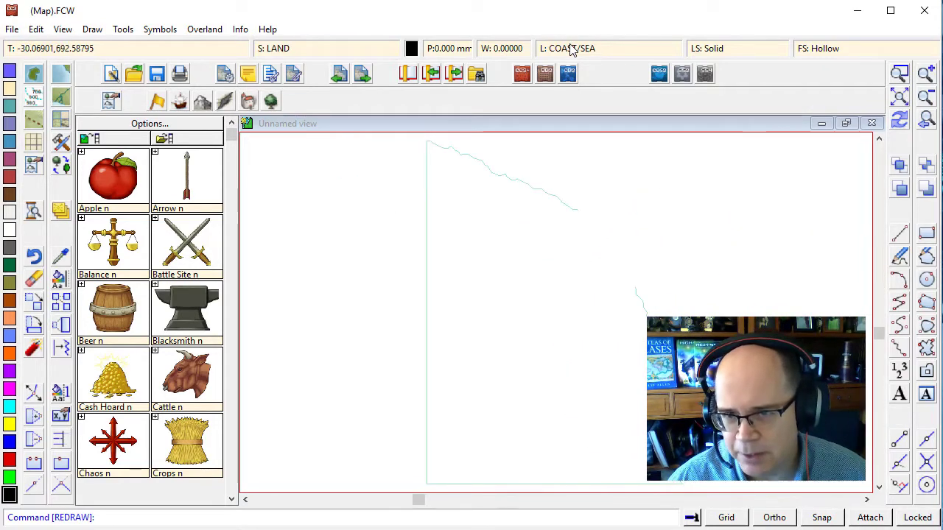
click(572, 49)
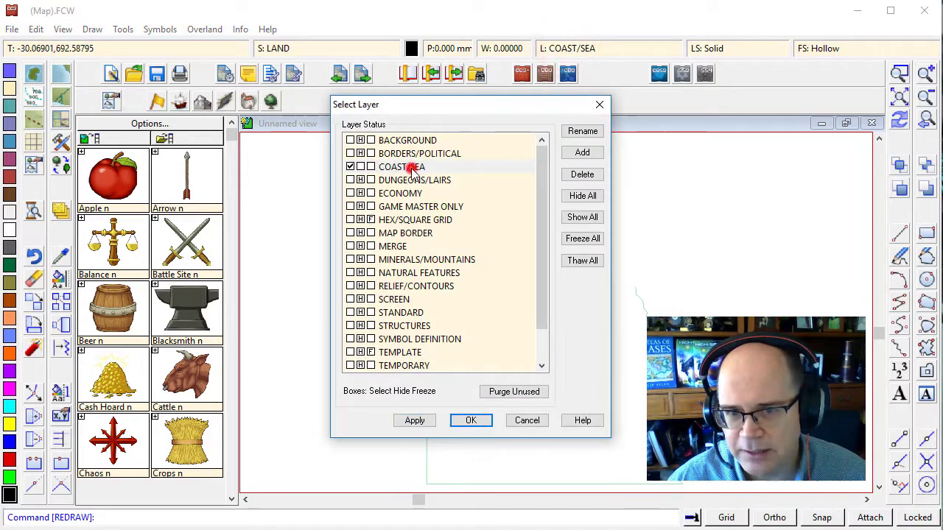
click(471, 421)
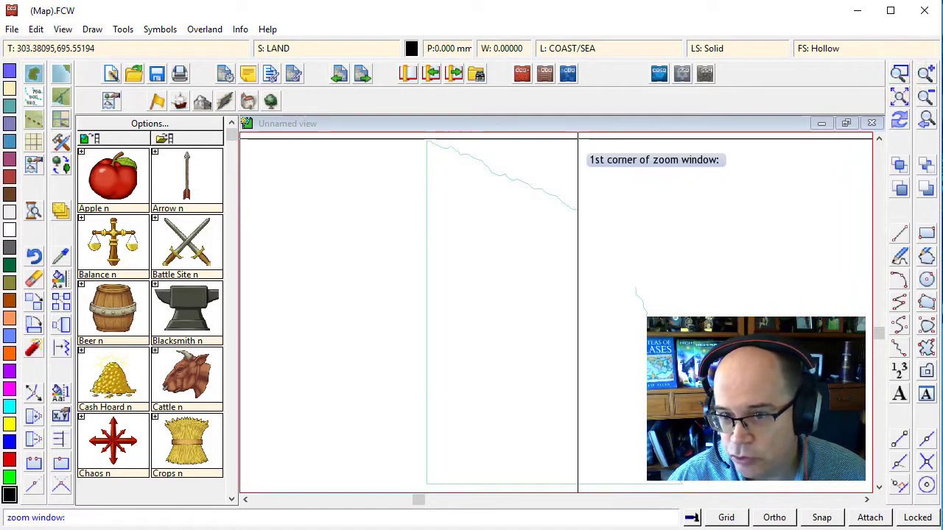
click(879, 139)
click(564, 185)
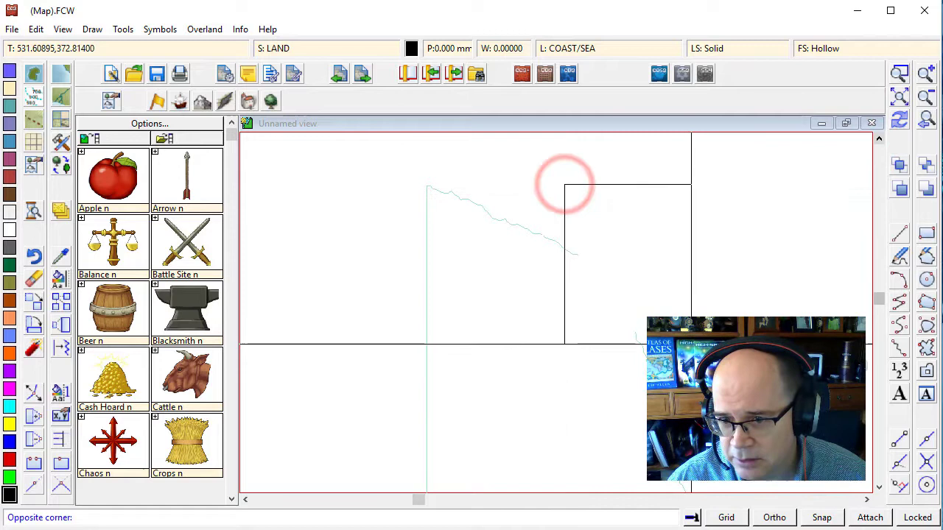
click(690, 344)
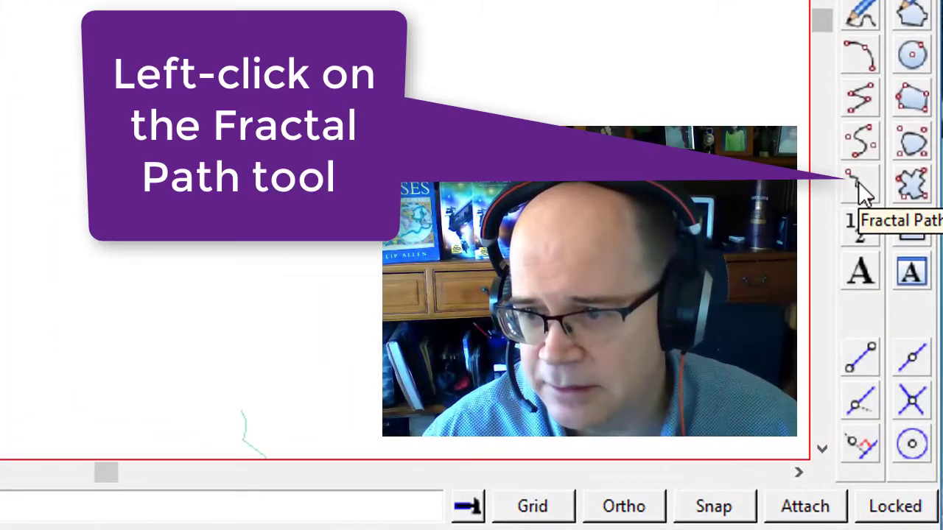
Start a fractal path at the upper coastline end and draw the north shore east to the tip.
click(898, 347)
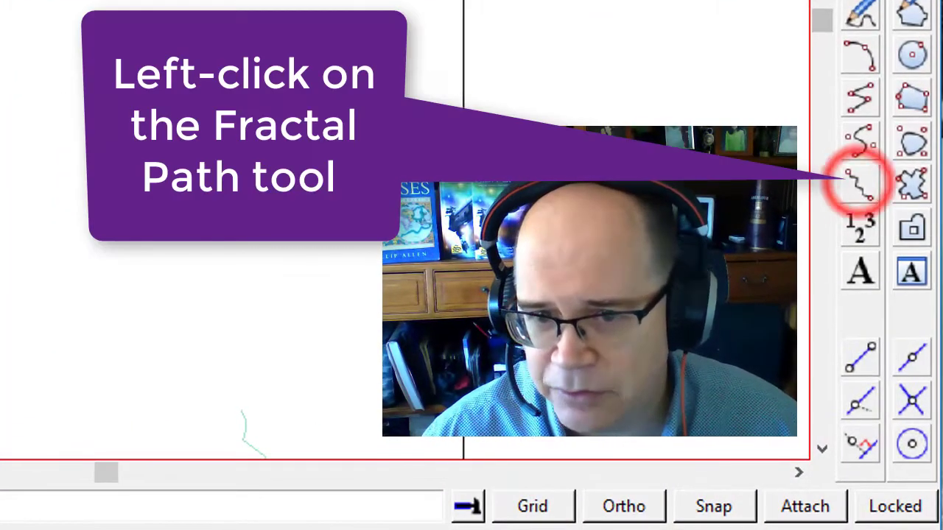
click(858, 358)
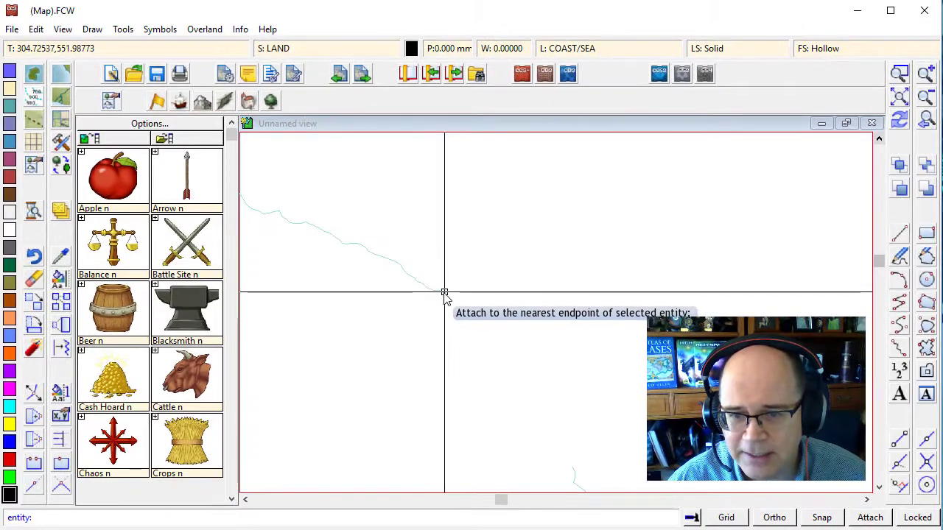
click(81, 107)
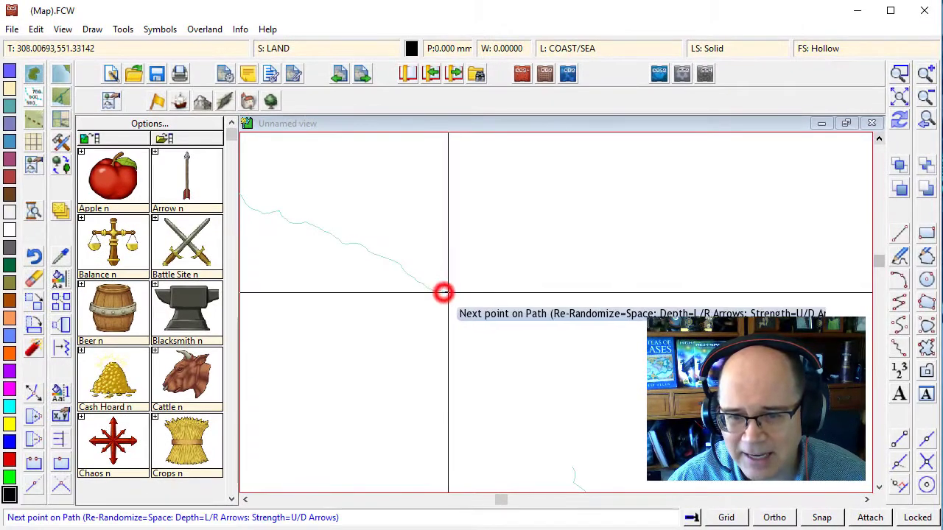
click(551, 288)
click(621, 271)
click(665, 268)
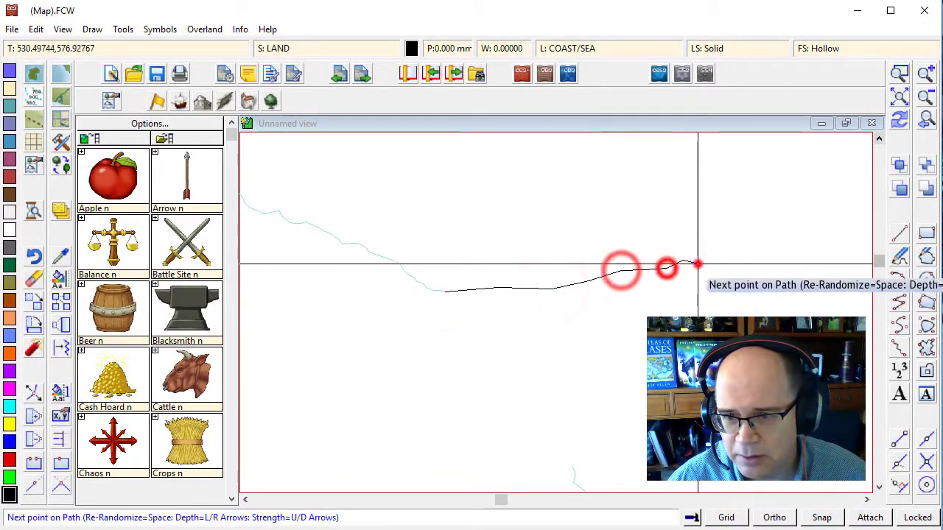
click(713, 263)
click(741, 253)
click(789, 244)
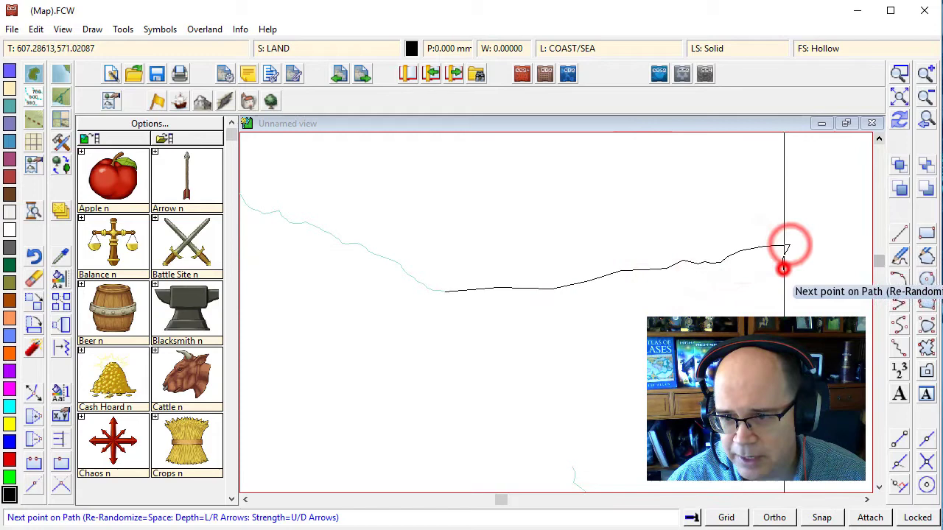
Draw the south shore back, snap to the lower coastline end, finish the path and zoom out.
click(783, 270)
click(788, 289)
click(740, 320)
click(656, 390)
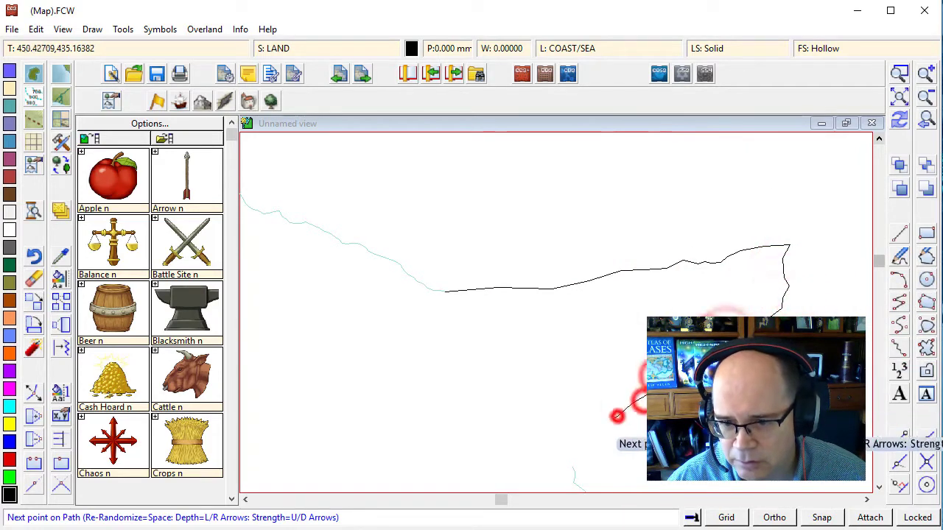
click(653, 425)
click(584, 436)
right_click(670, 492)
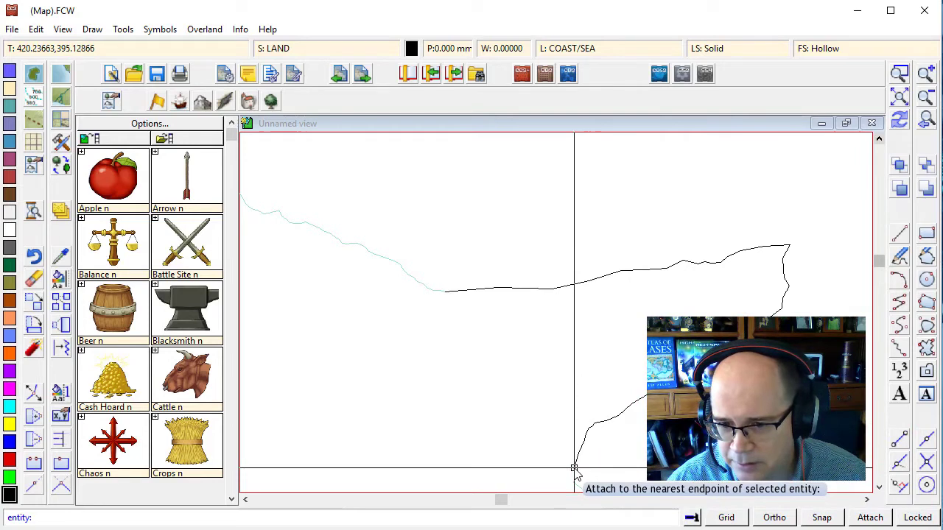
right_click(573, 468)
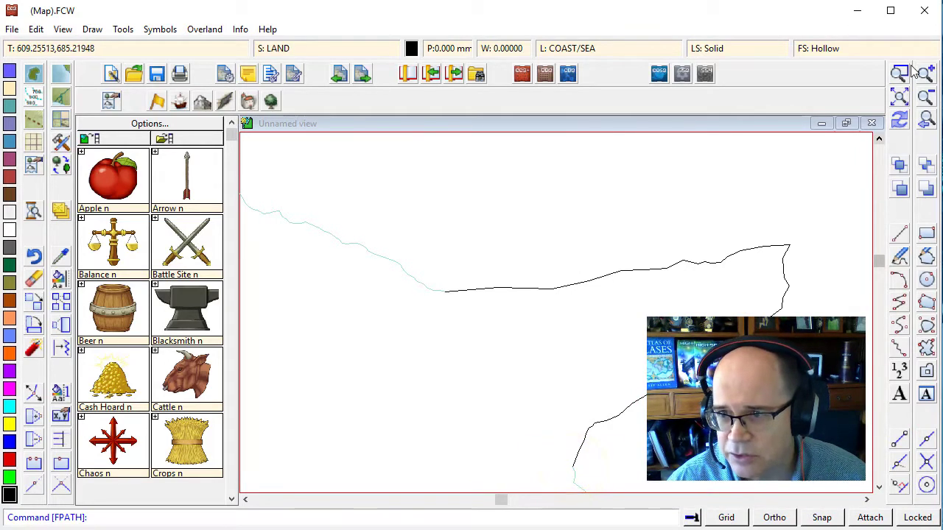
click(926, 96)
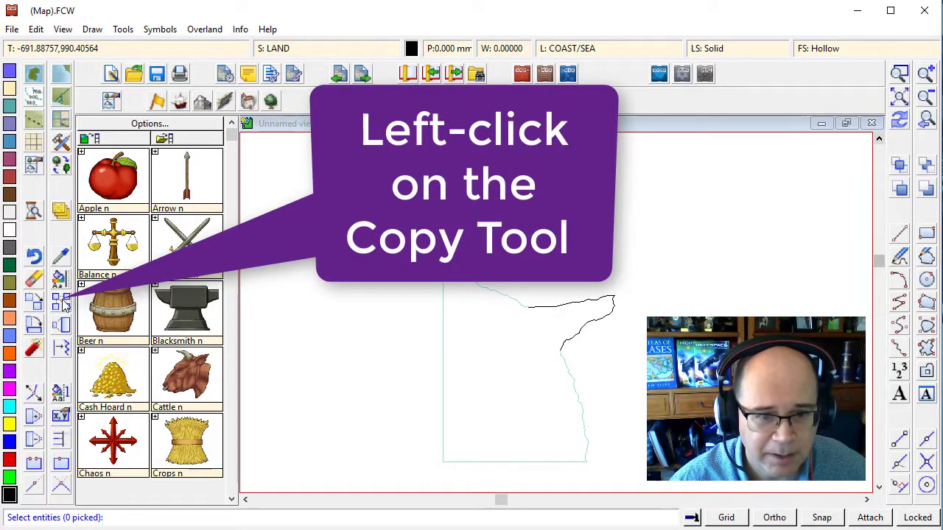
Copy the whole land outline with ortho on, placing the copy horizontally beside the original.
click(400, 247)
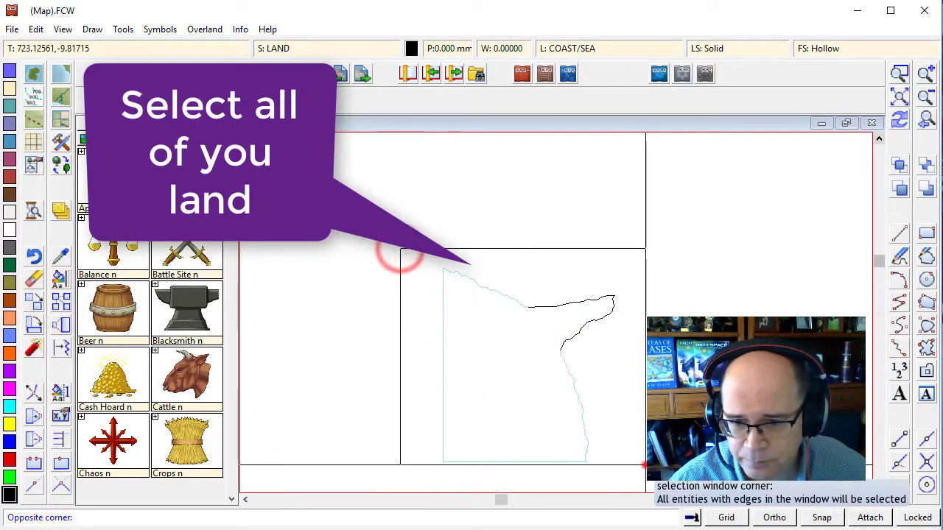
click(645, 467)
right_click(501, 333)
click(501, 333)
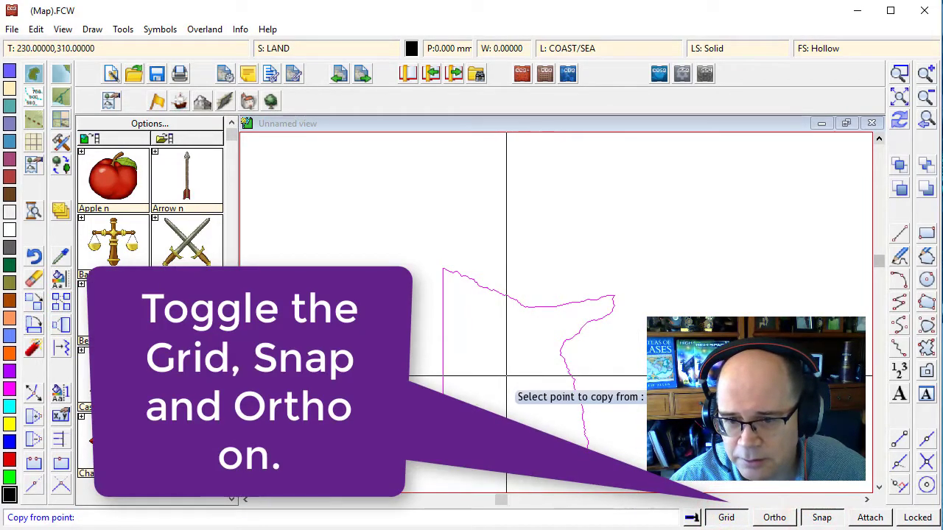
click(772, 517)
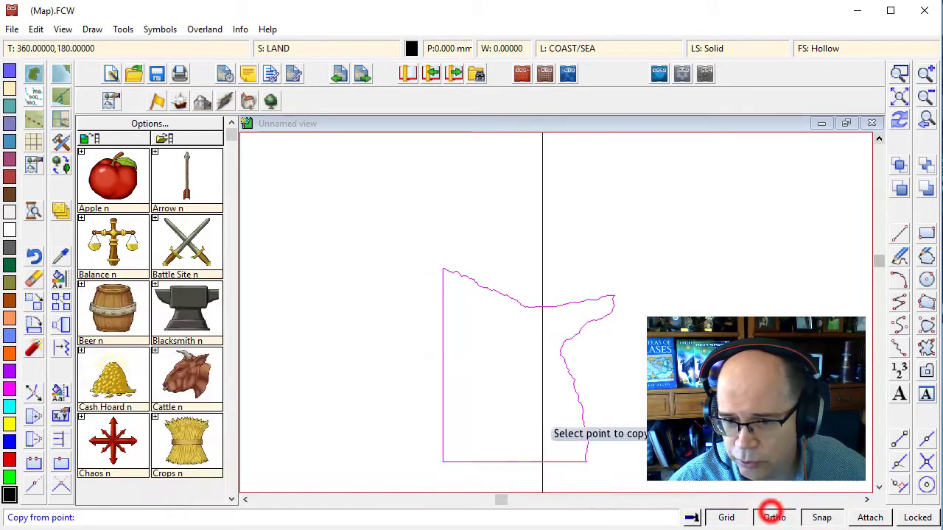
click(498, 379)
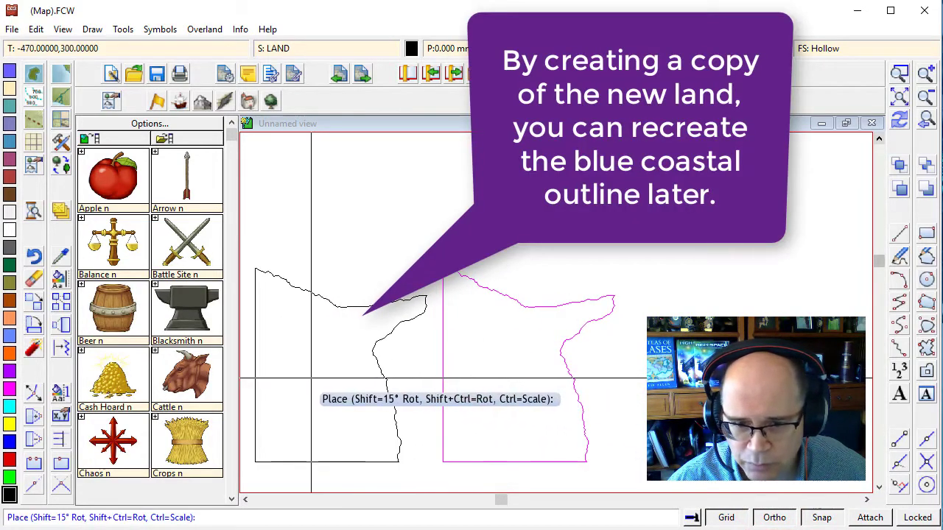
click(310, 378)
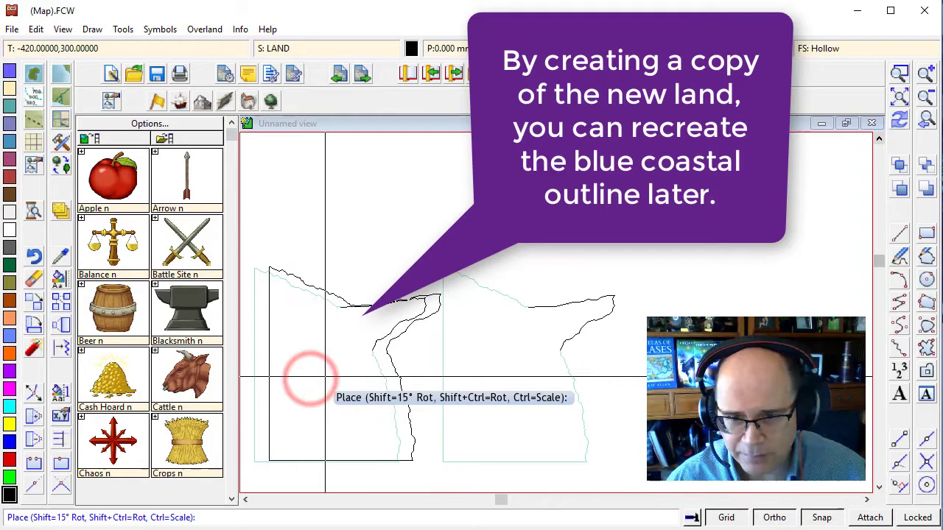
right_click(324, 379)
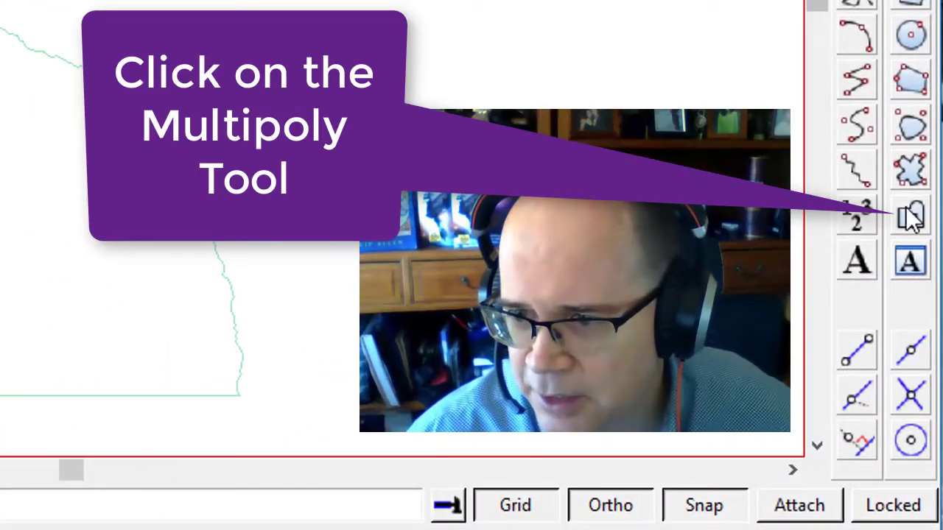
Join the copied outline's pieces into one shape with the Multipoly tool.
click(914, 217)
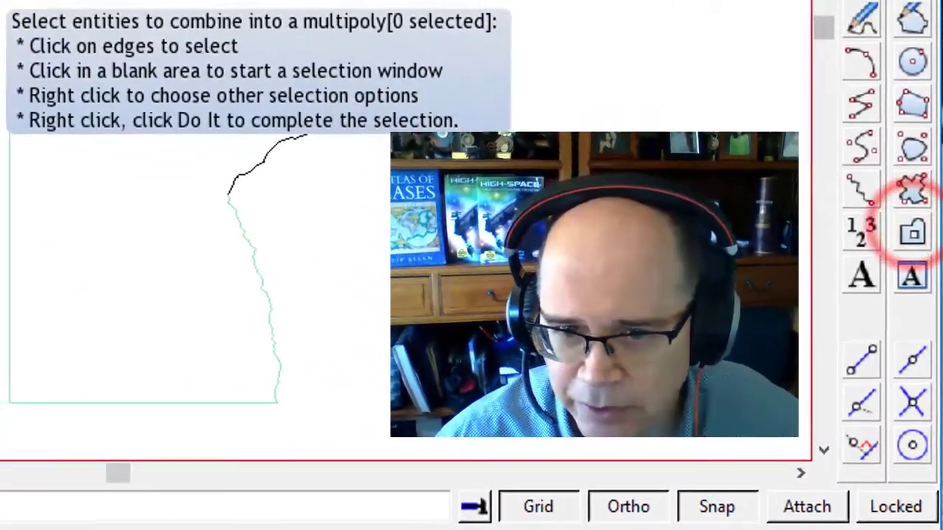
click(436, 241)
click(616, 463)
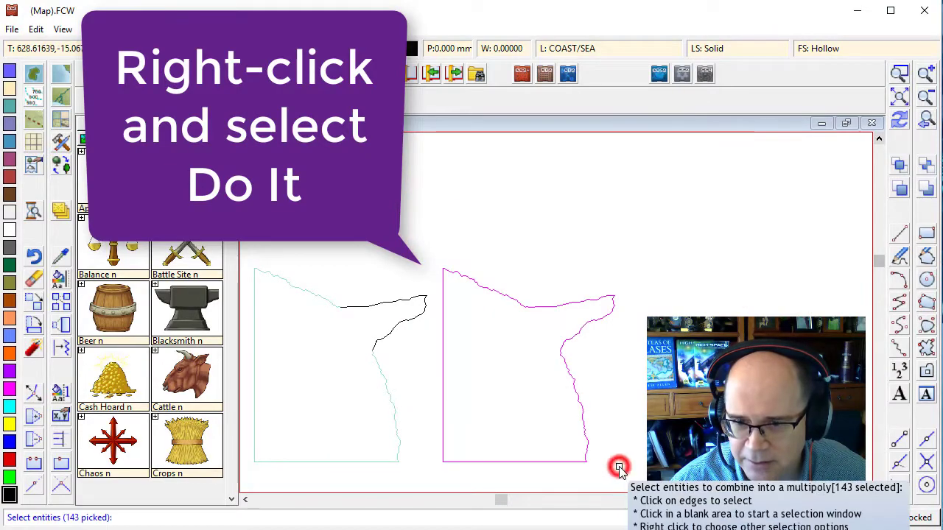
right_click(501, 338)
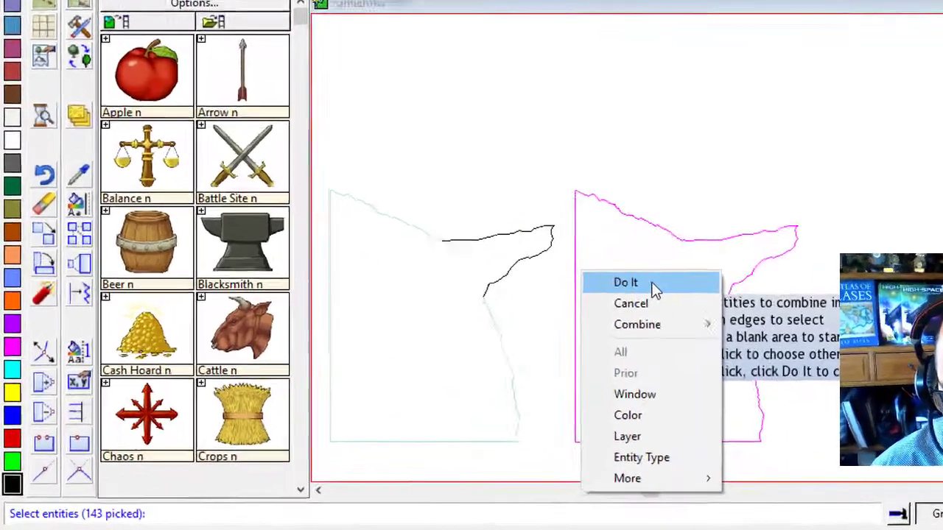
click(653, 289)
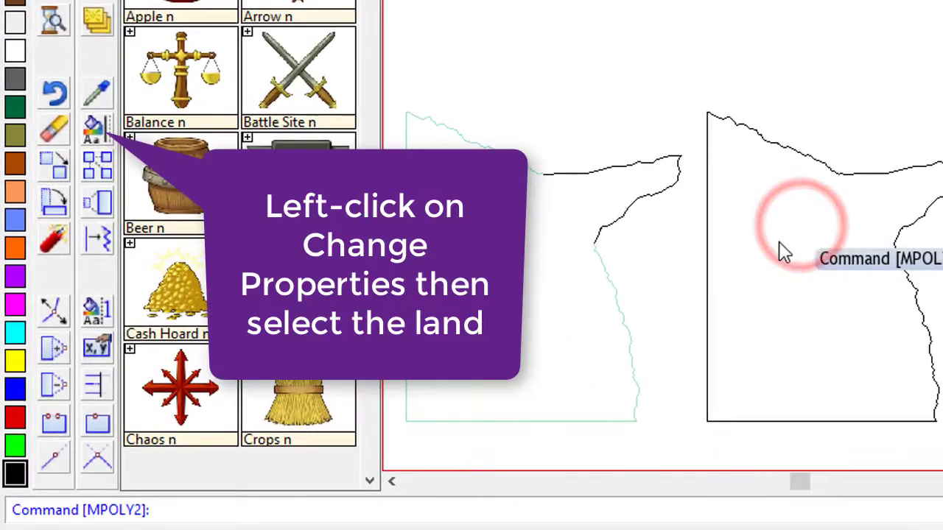
Select the copied land with Change Properties to open its property settings.
click(96, 125)
click(831, 159)
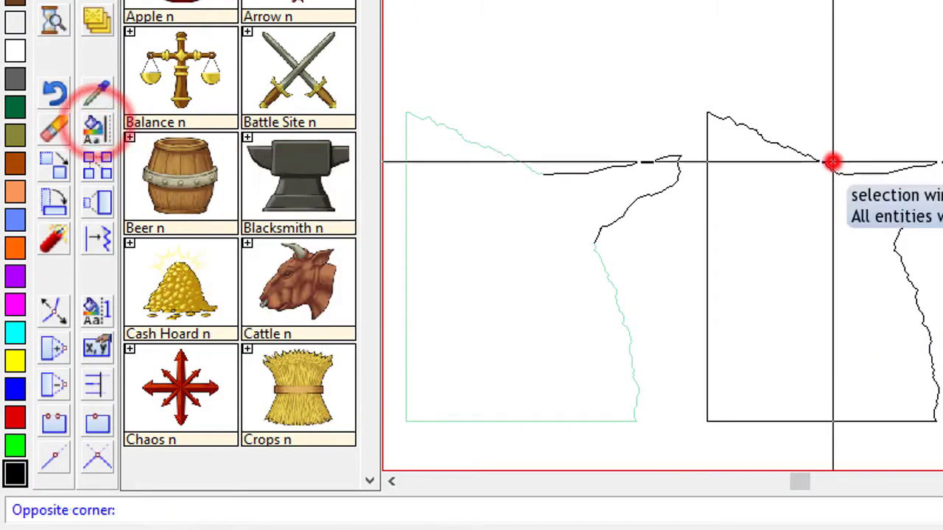
click(863, 196)
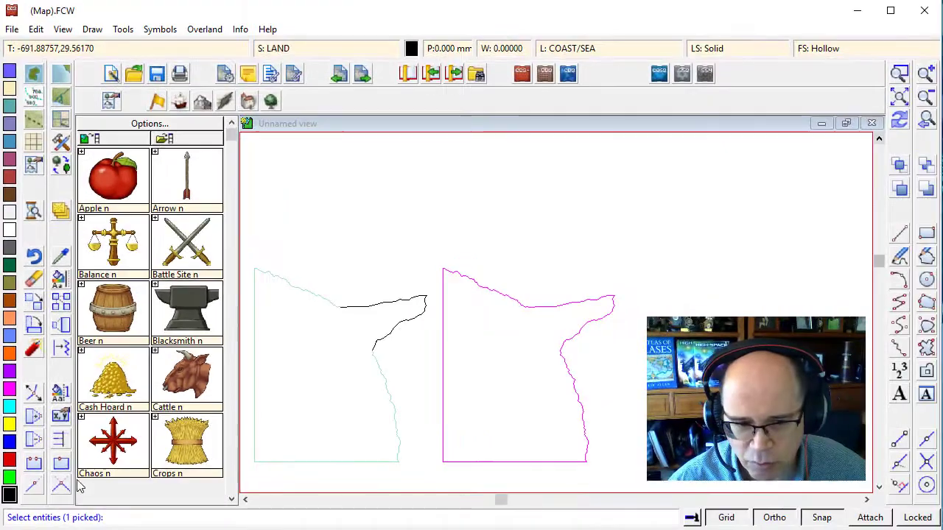
right_click(533, 353)
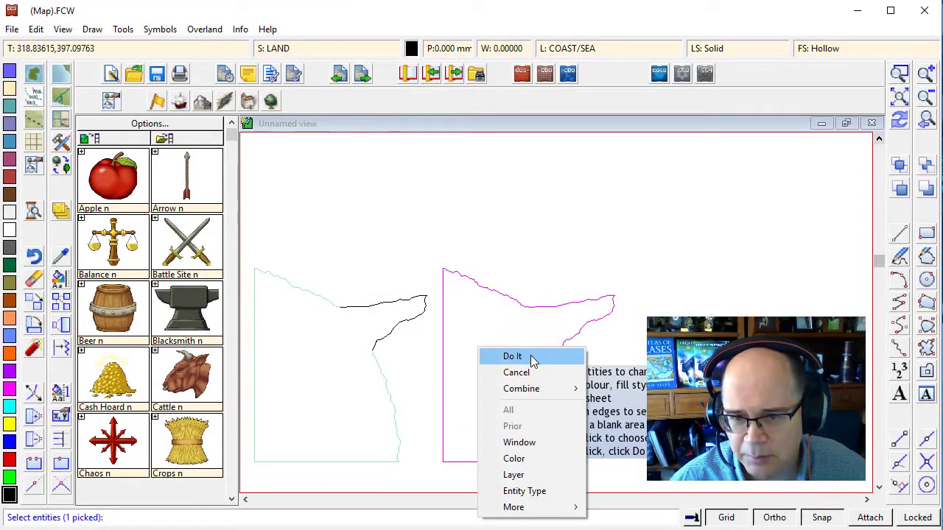
click(533, 357)
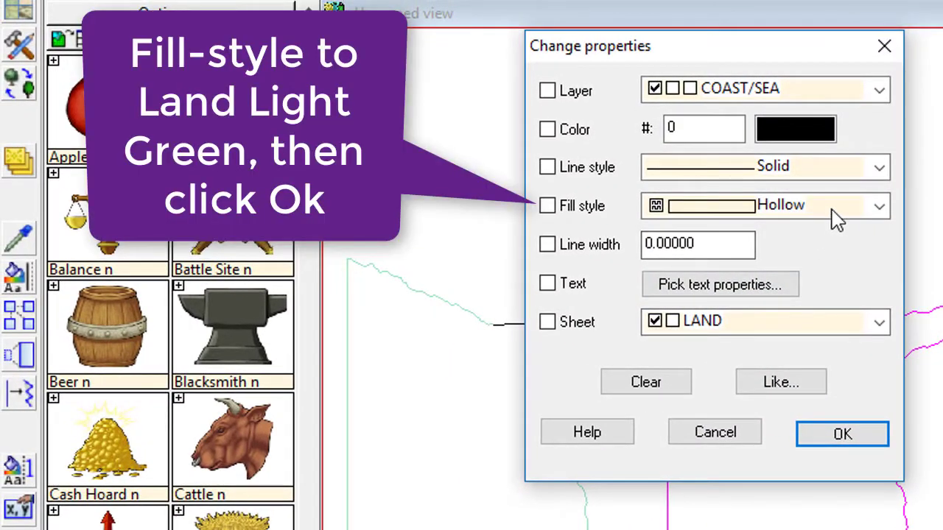
Give the copied landmass the Land Light Green fill style.
click(832, 206)
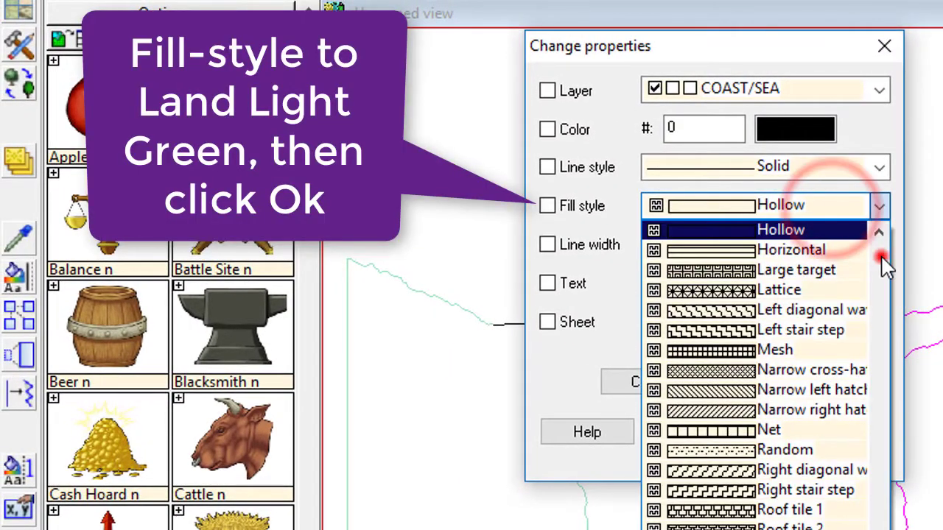
mouse_move(881, 254)
mouse_down()
mouse_move(885, 522)
mouse_move(884, 505)
mouse_move(889, 511)
mouse_up()
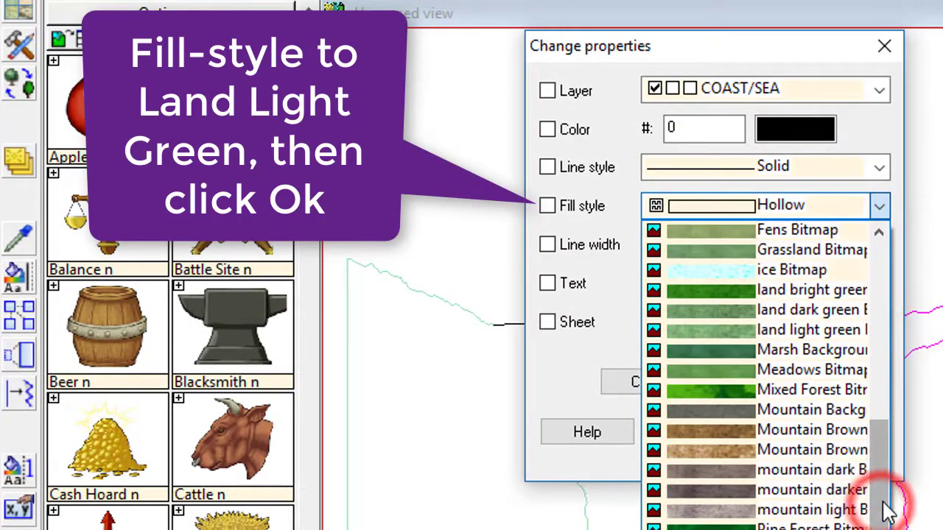
click(832, 330)
click(841, 436)
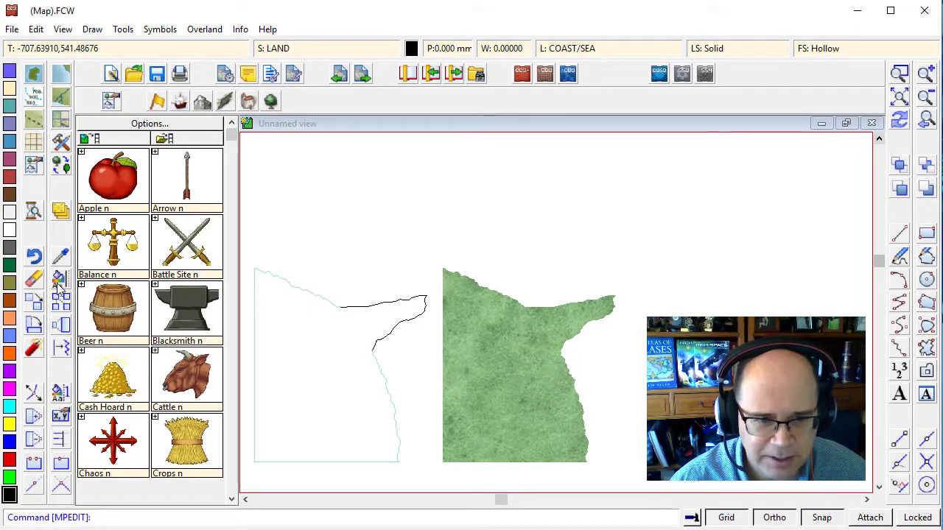
Join the left coastline's pieces into one shape with Multipoly using a selection window.
click(926, 372)
click(252, 259)
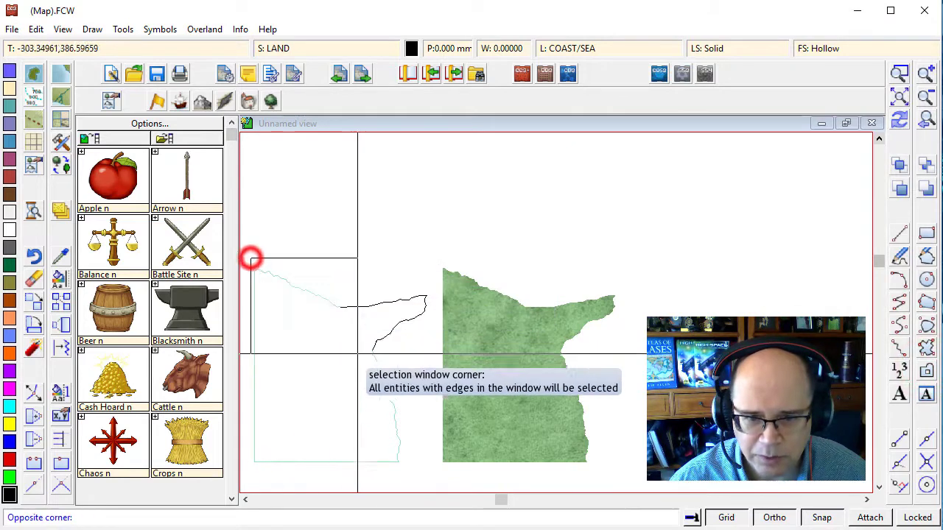
click(432, 475)
right_click(372, 434)
click(369, 417)
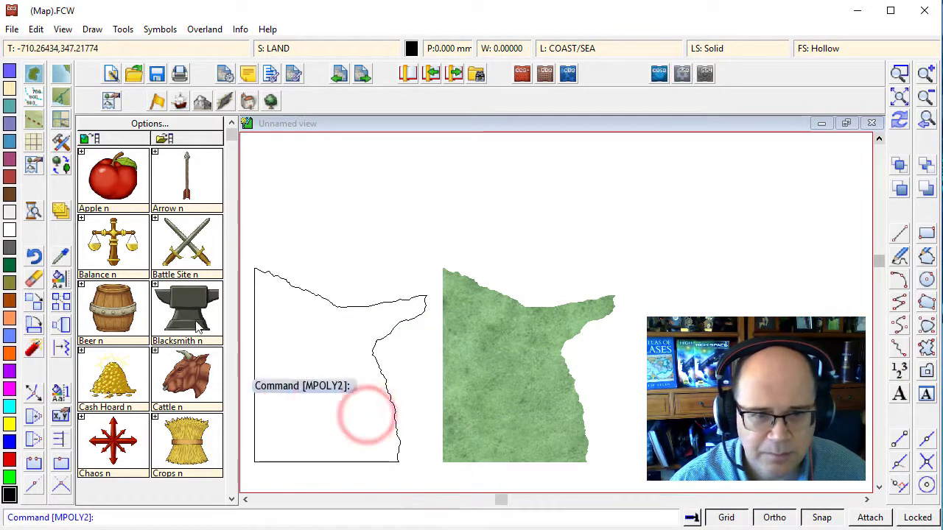
Select the left coastline with Change Properties to edit its settings.
click(62, 279)
click(361, 304)
right_click(360, 307)
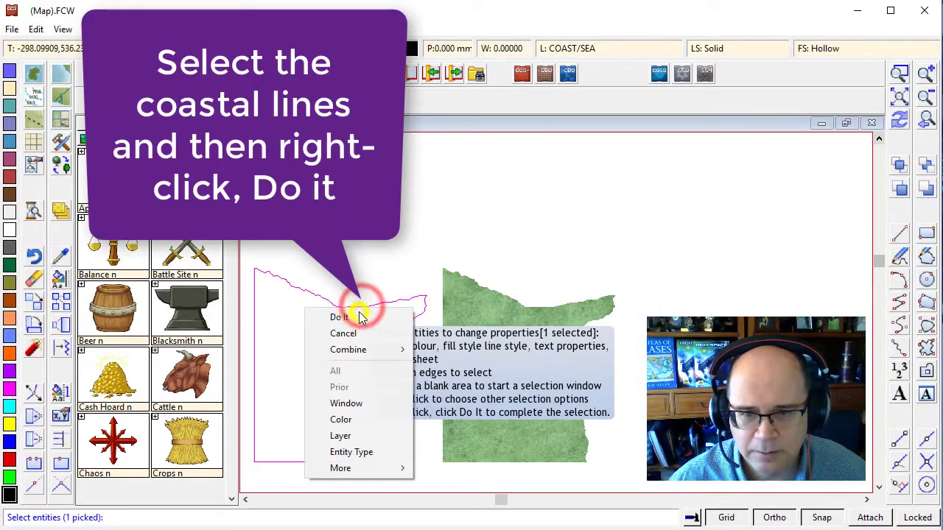
click(360, 317)
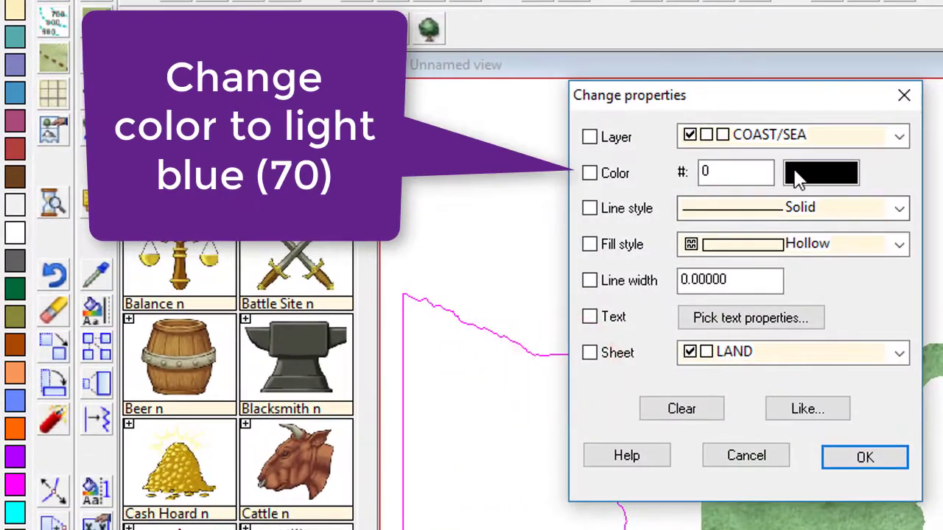
Make the left coastline light blue colour 70, solid, hollow, with line width 5.
click(522, 190)
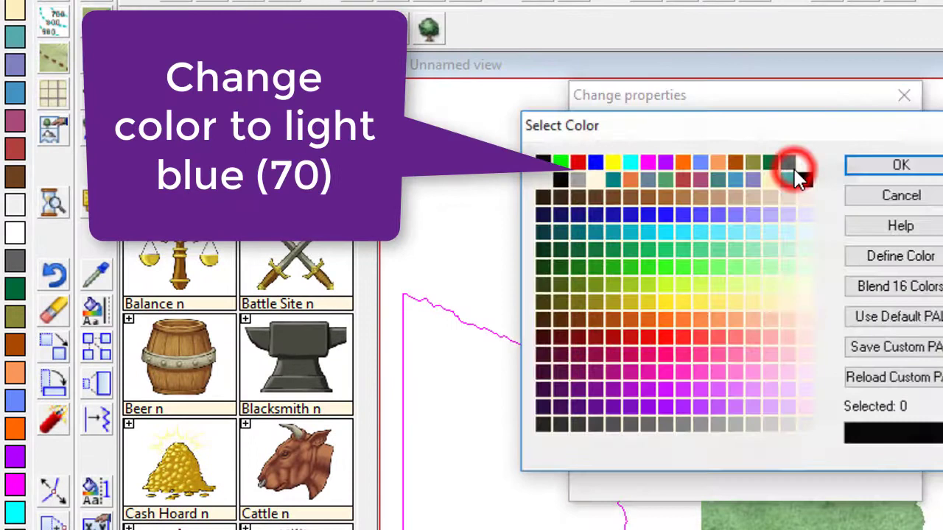
click(642, 235)
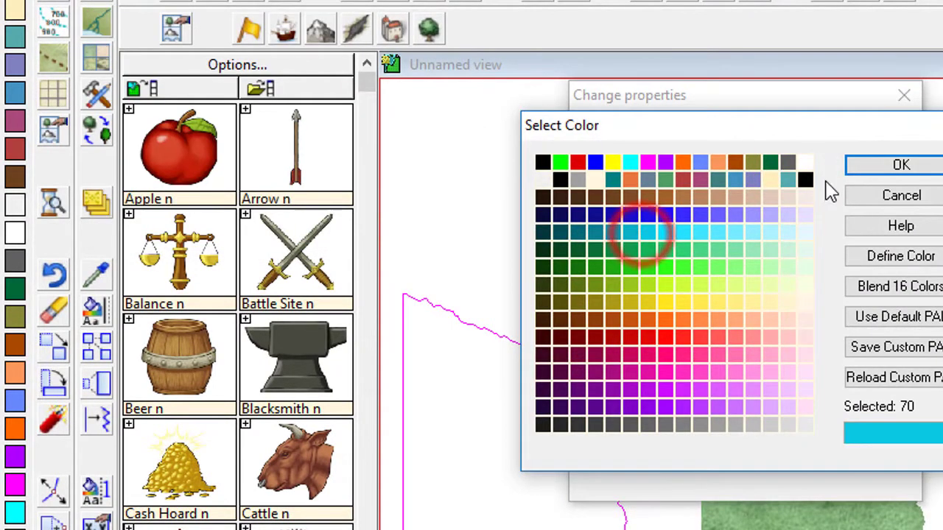
click(887, 165)
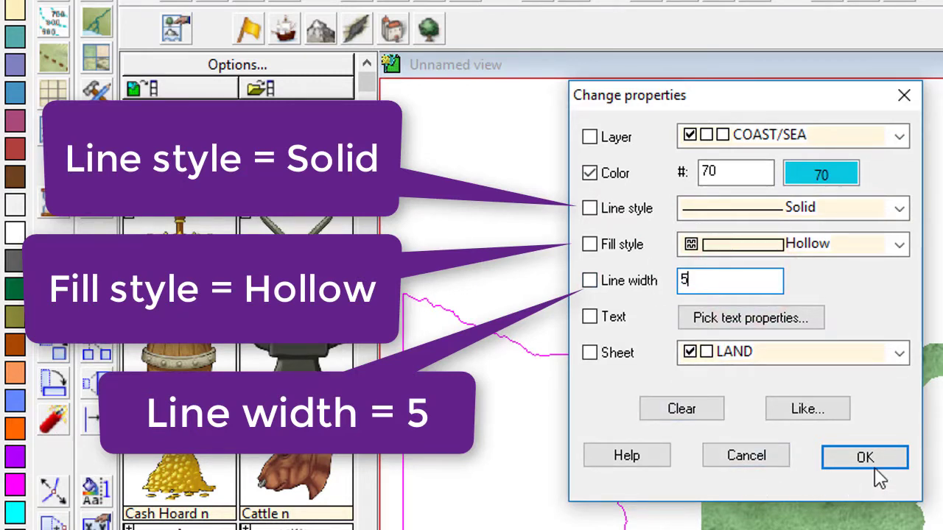
click(629, 249)
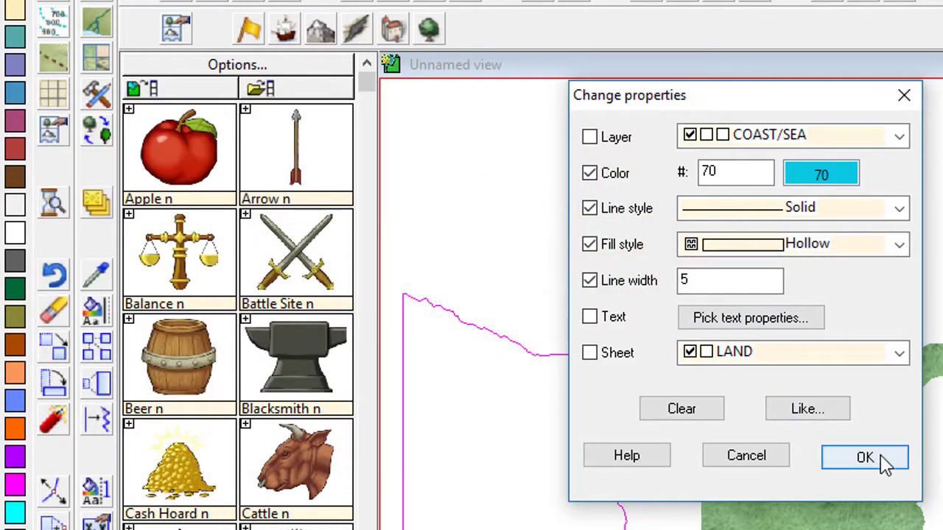
click(877, 456)
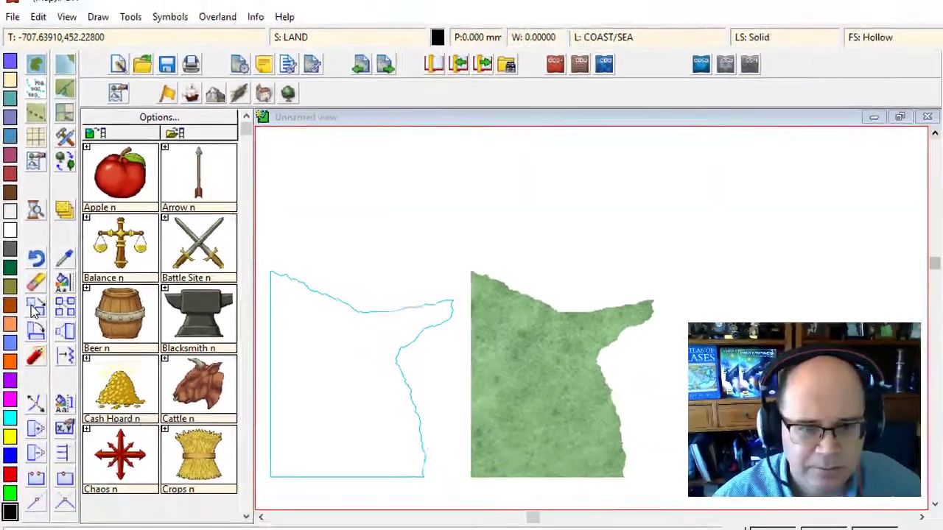
click(52, 344)
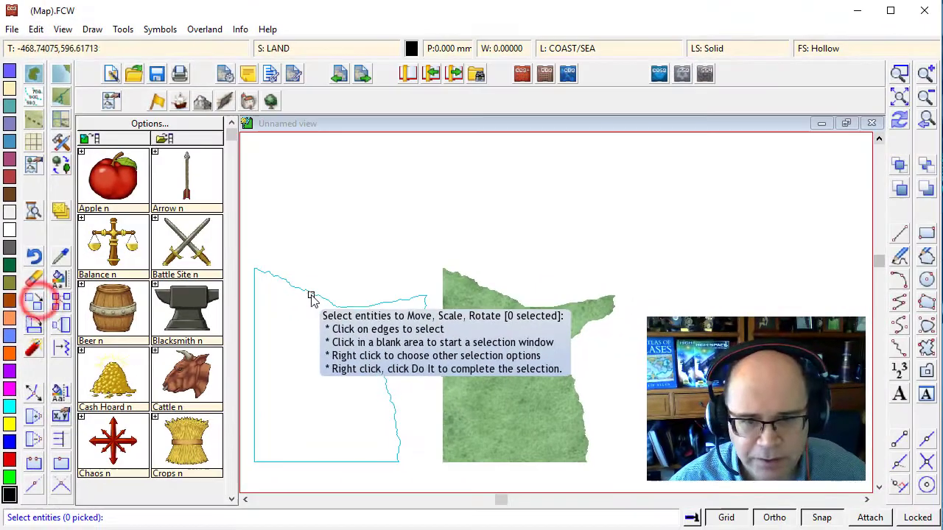
Move the light blue coastline onto the green-filled landmass so it edges it.
click(579, 234)
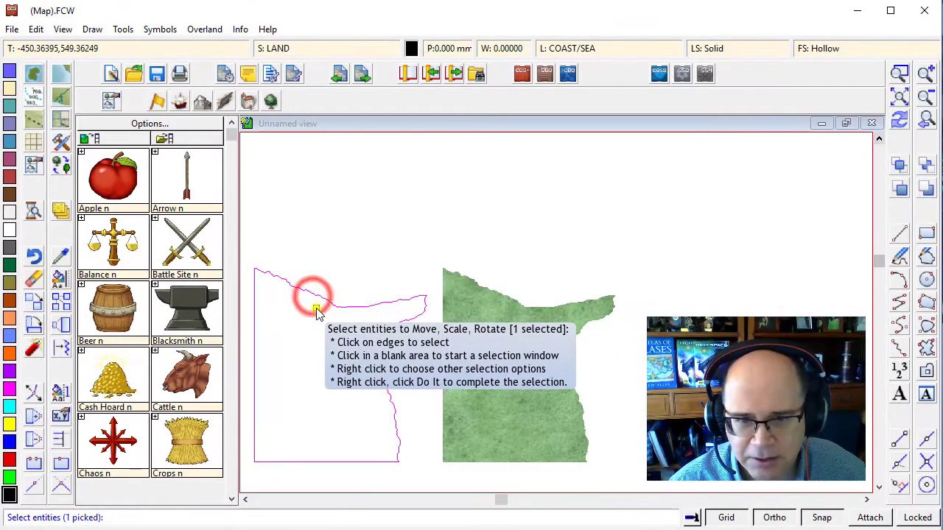
right_click(312, 300)
click(317, 309)
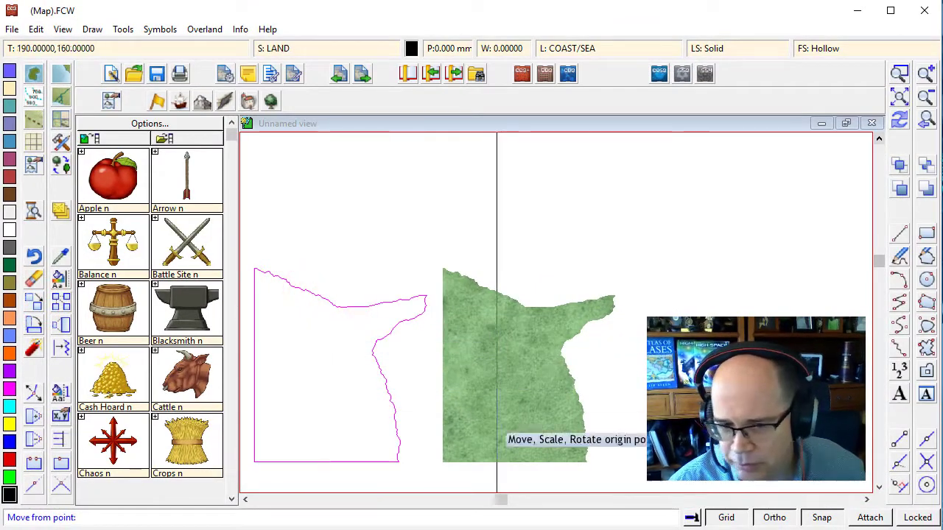
click(255, 350)
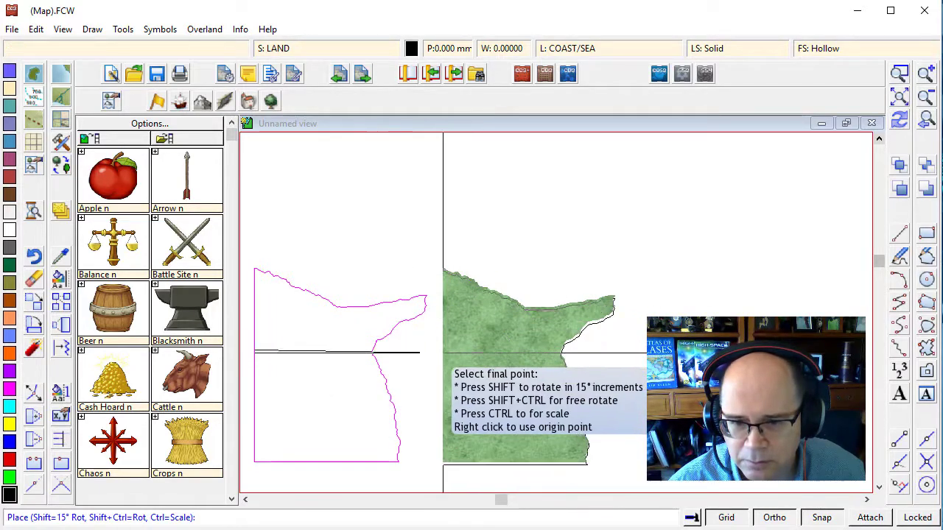
right_click(443, 351)
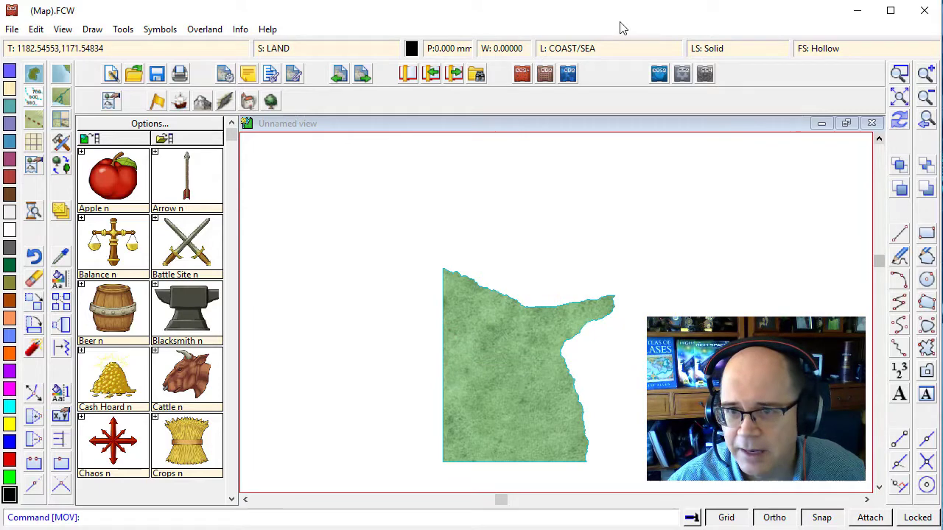
Show all layers so the sea and map border reappear around the landmass.
click(585, 48)
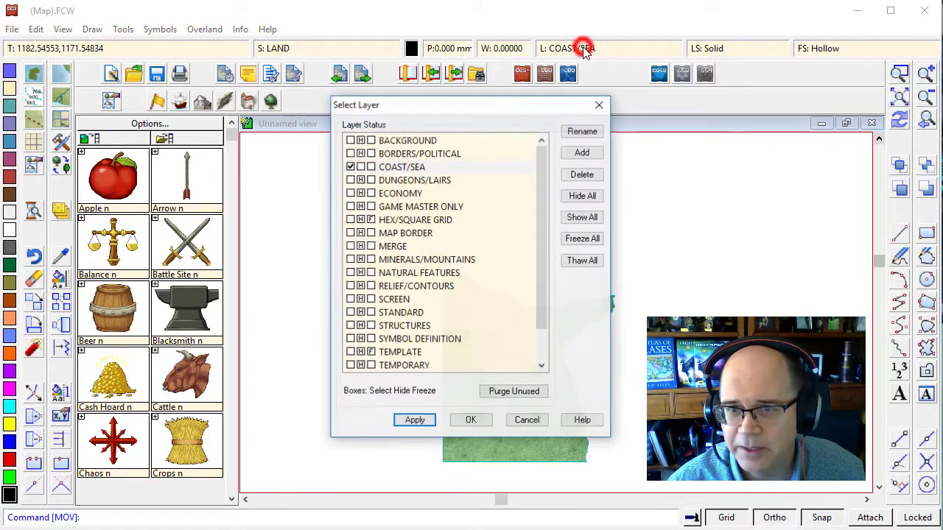
click(582, 215)
click(470, 420)
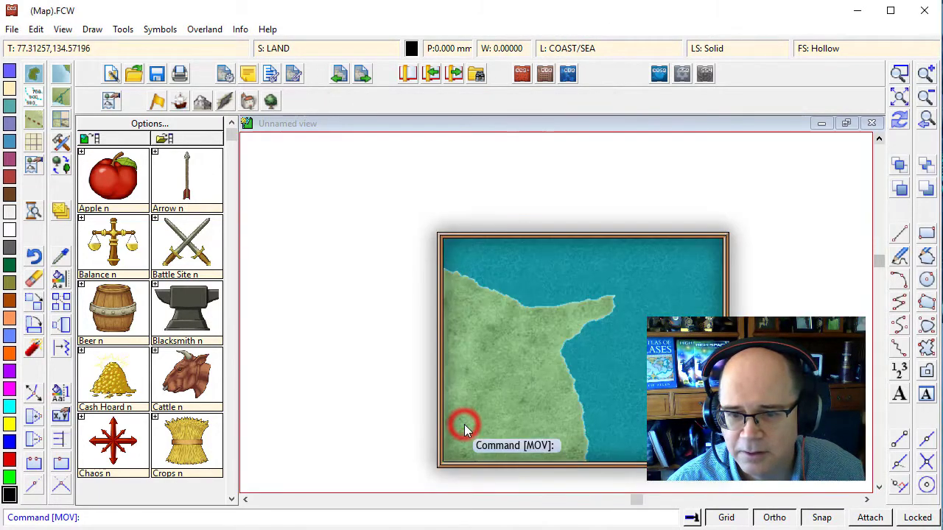